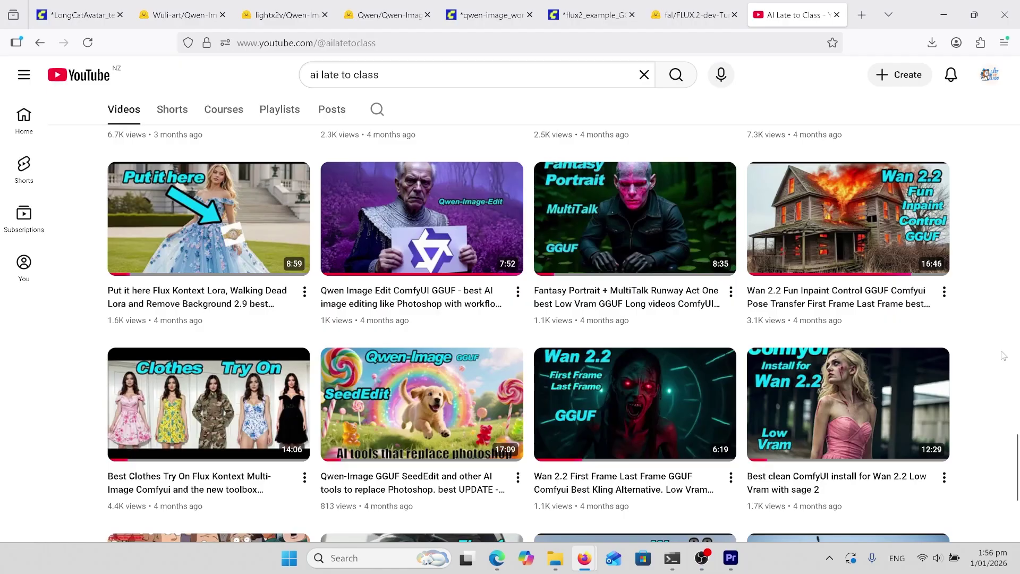
Browse the channel's earlier AI image videos, then bring up the FLUX.2-dev-Turbo model card.
mouse_move(831, 398)
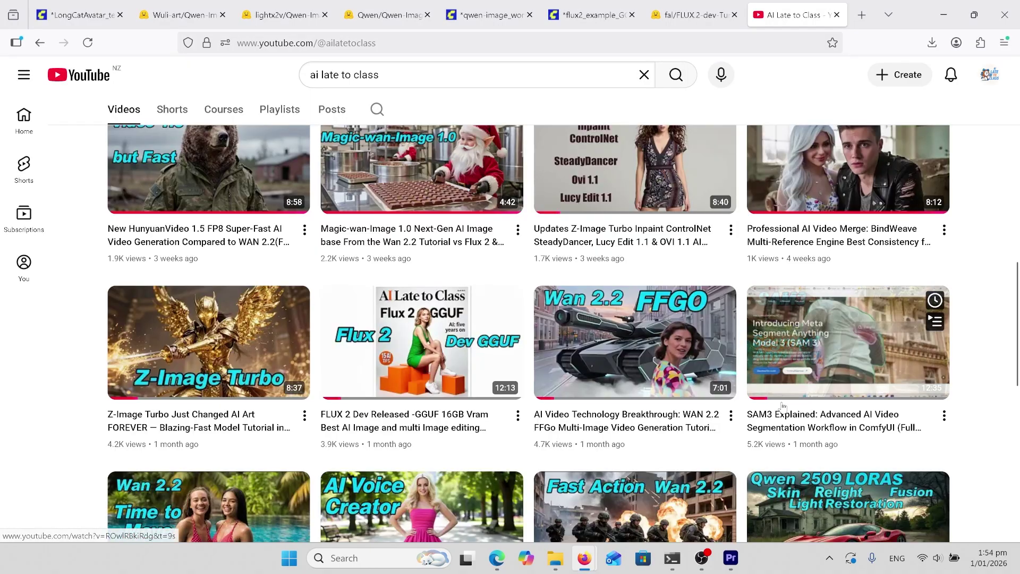
mouse_move(500, 357)
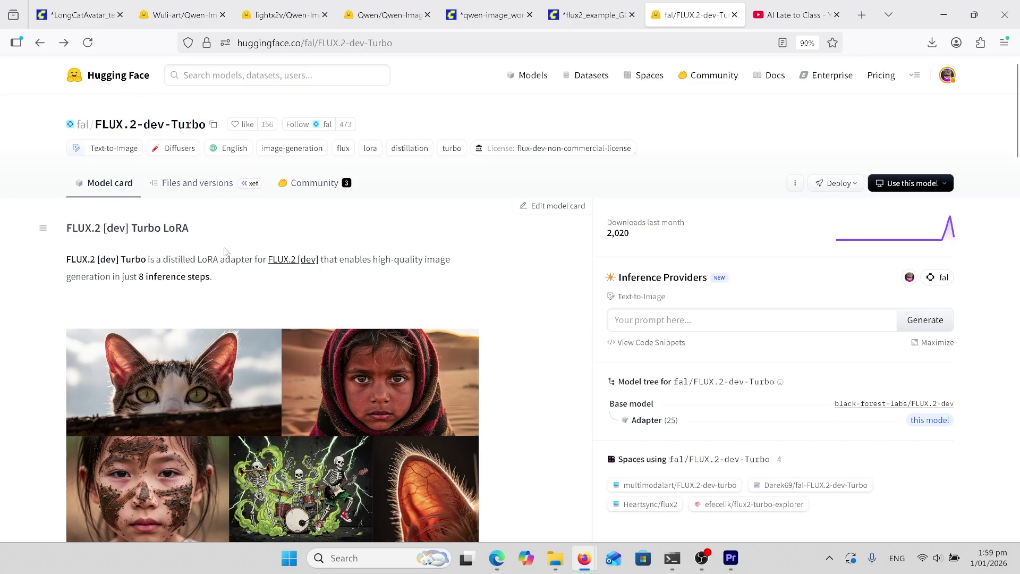
Review the FLUX.2-dev-Turbo card and file list, then return to the flux2_example_GGUFx1-fixed workflow.
scroll(317, 332, down, 8)
scroll(317, 332, down, 6)
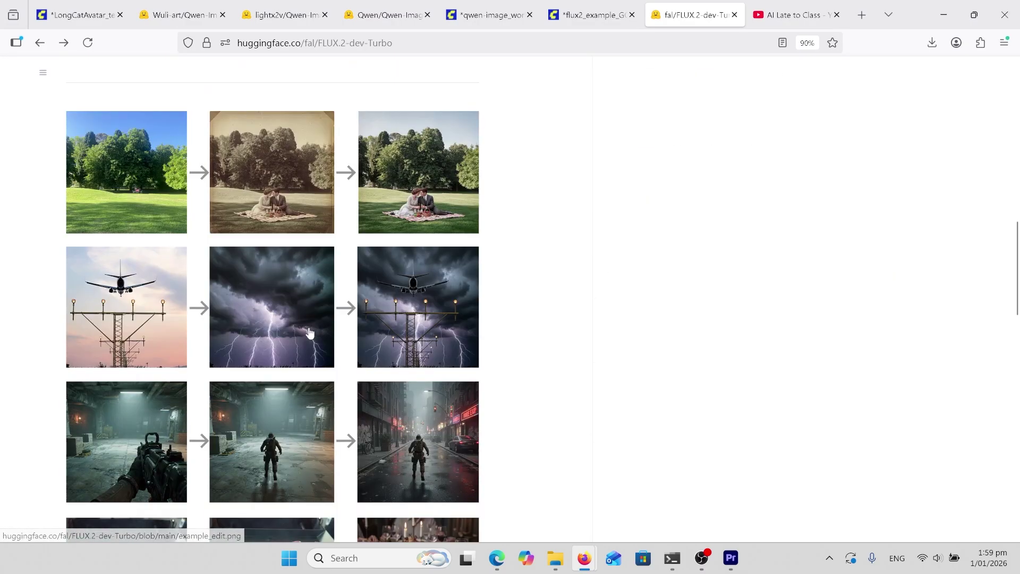
scroll(291, 377, down, 2)
scroll(291, 377, up, 15)
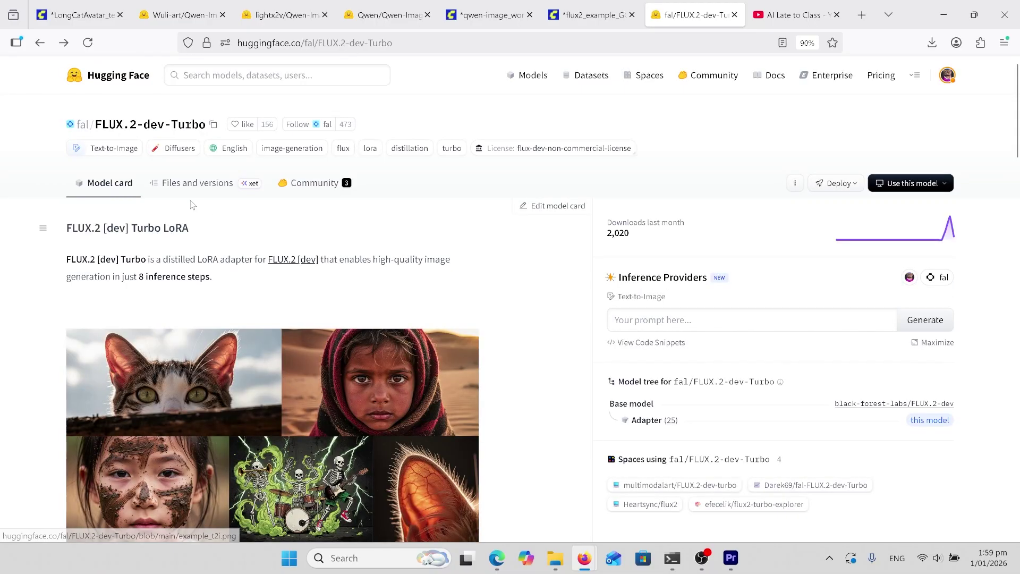
click(199, 183)
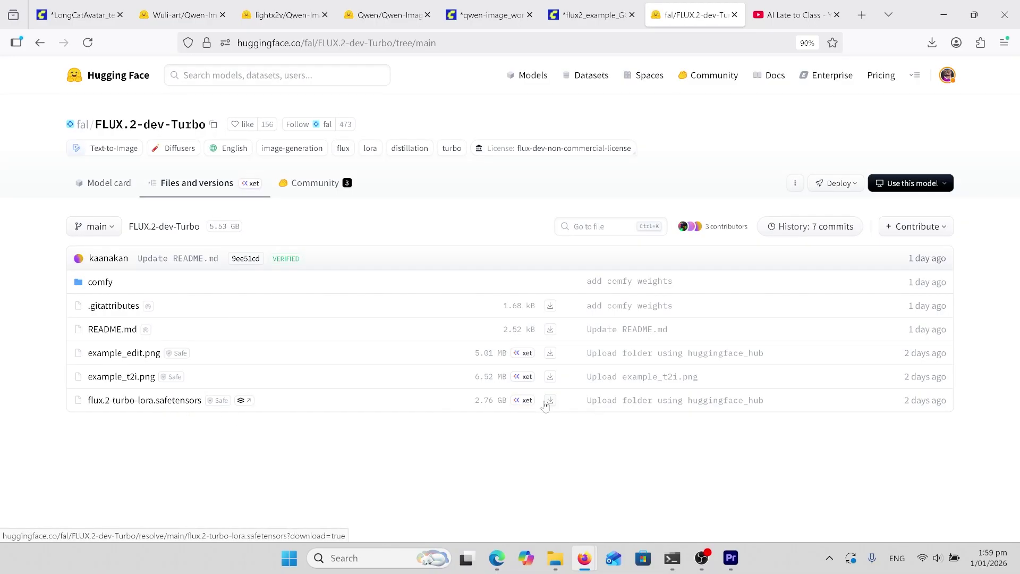
key(ctrl+shift+Tab)
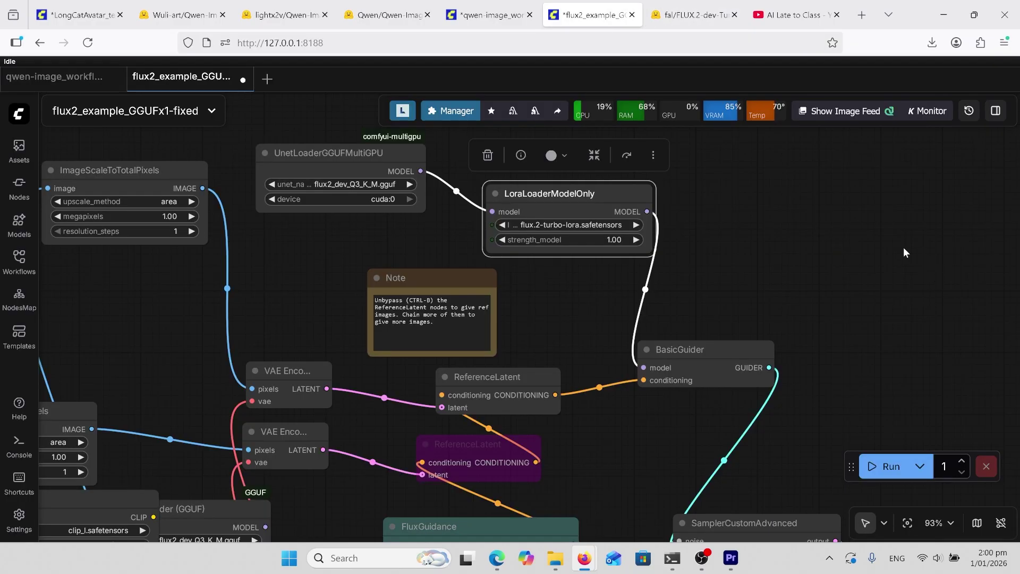
Survey the flux2 graph's flux.2-turbo-lora loader and compare the arms-folded edit with the original.
scroll(562, 331, up, 1)
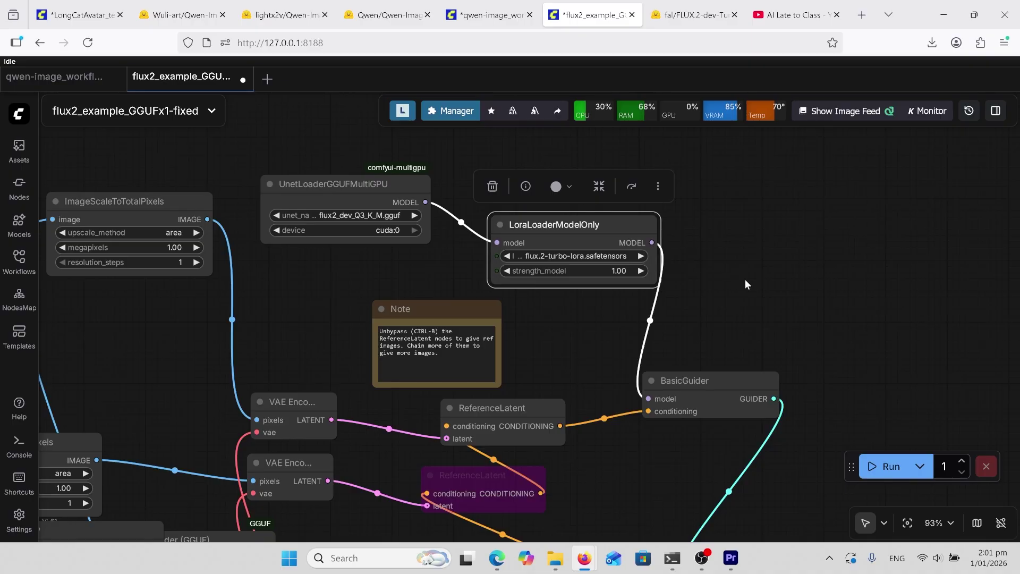
scroll(725, 422, down, 4)
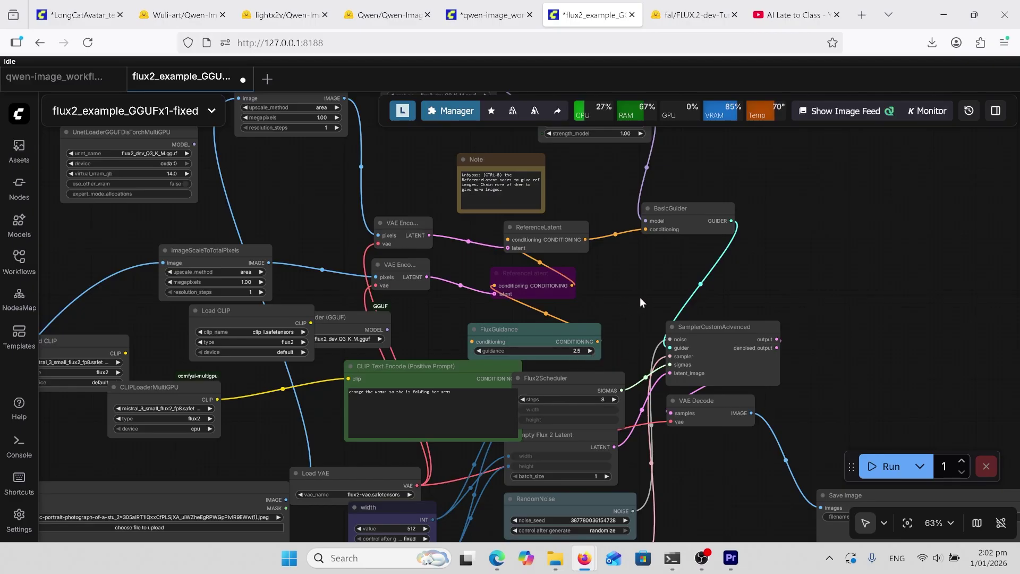
drag(630, 293, 599, 315)
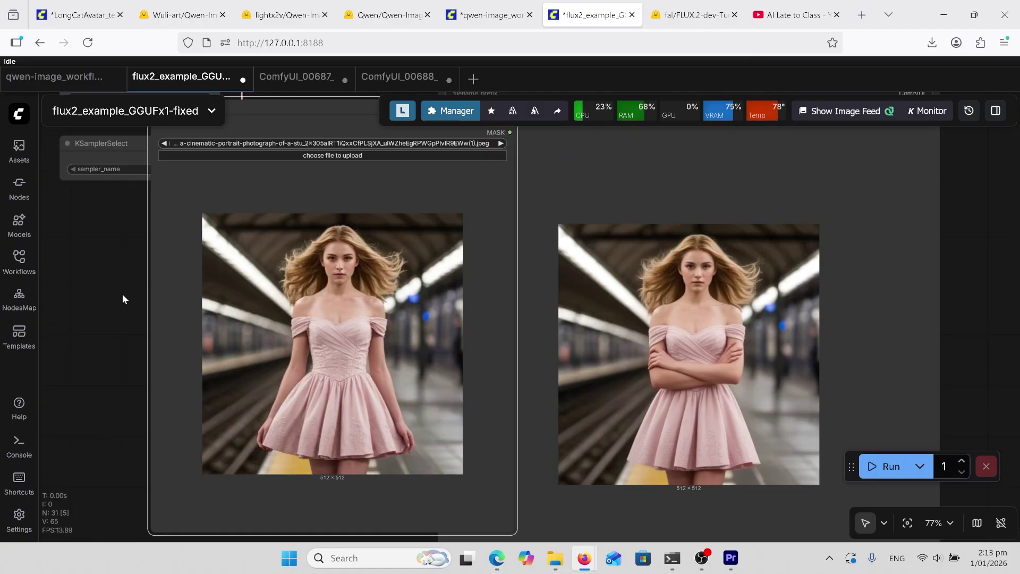
Insert Image Color Match between VAE Decode and Save Image, referencing the loaded photo.
scroll(129, 358, up, 5)
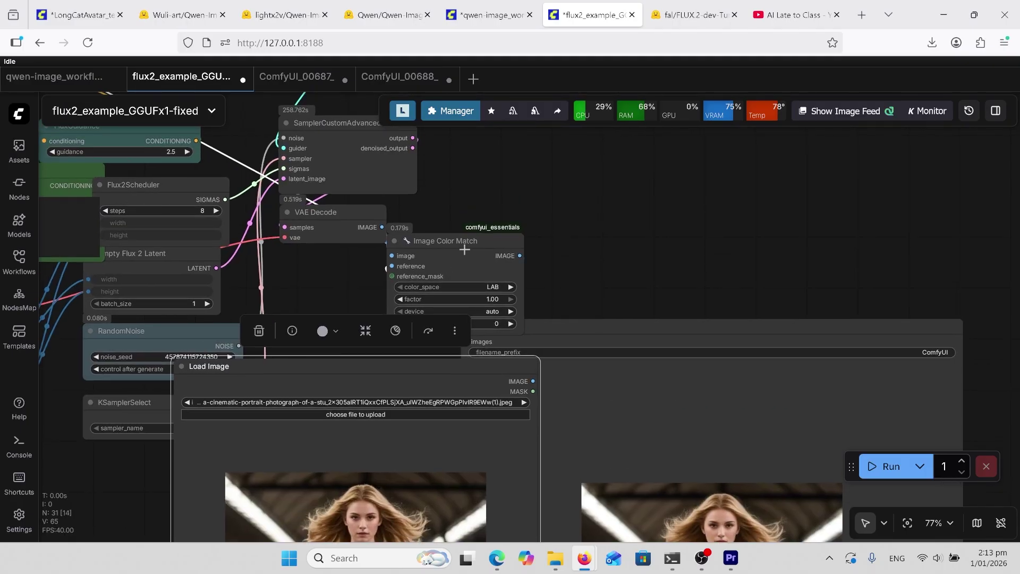
drag(465, 250, 610, 208)
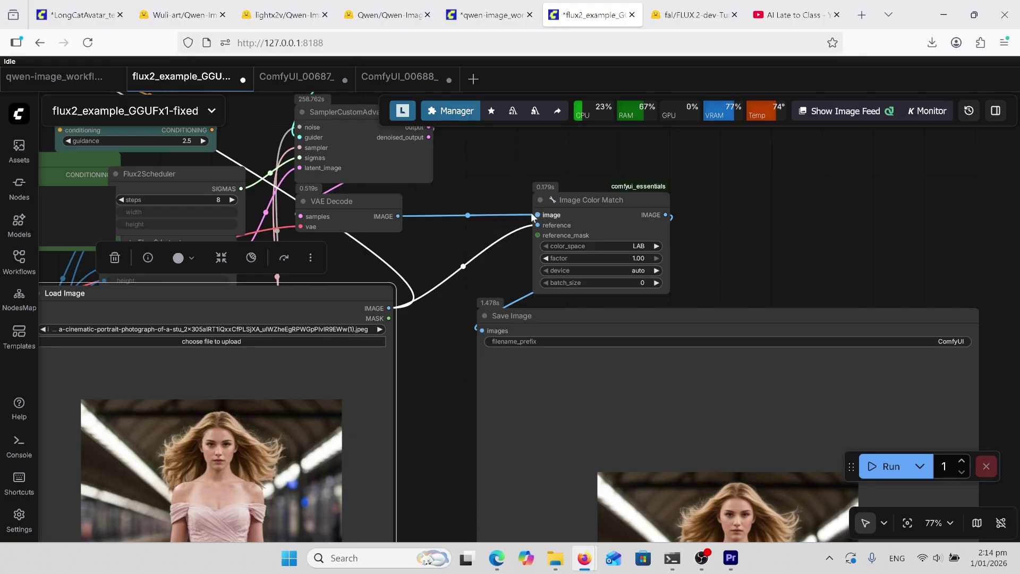
drag(532, 216, 442, 304)
drag(540, 217, 497, 251)
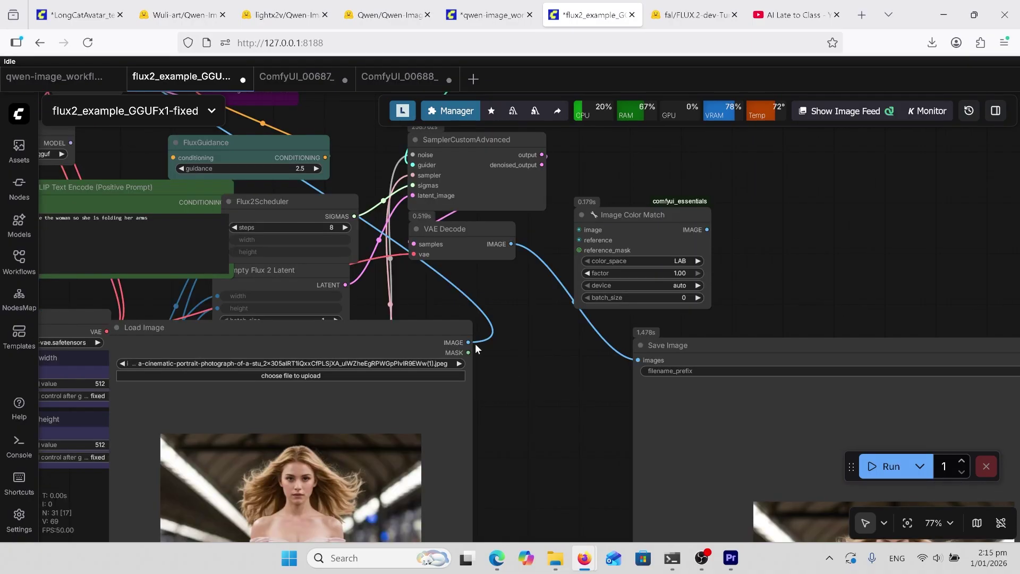
drag(474, 343, 580, 242)
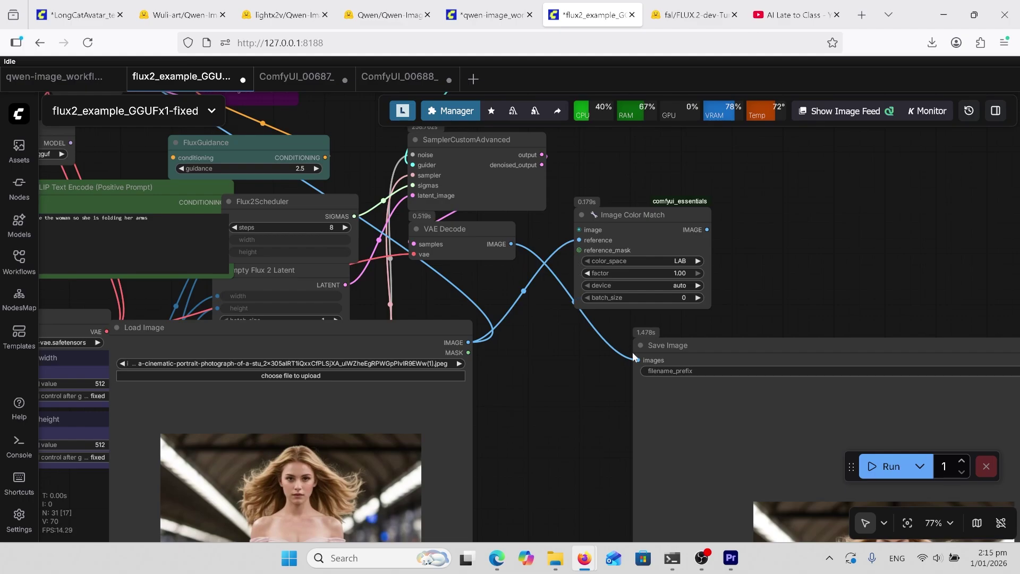
drag(634, 357, 590, 227)
drag(707, 229, 642, 355)
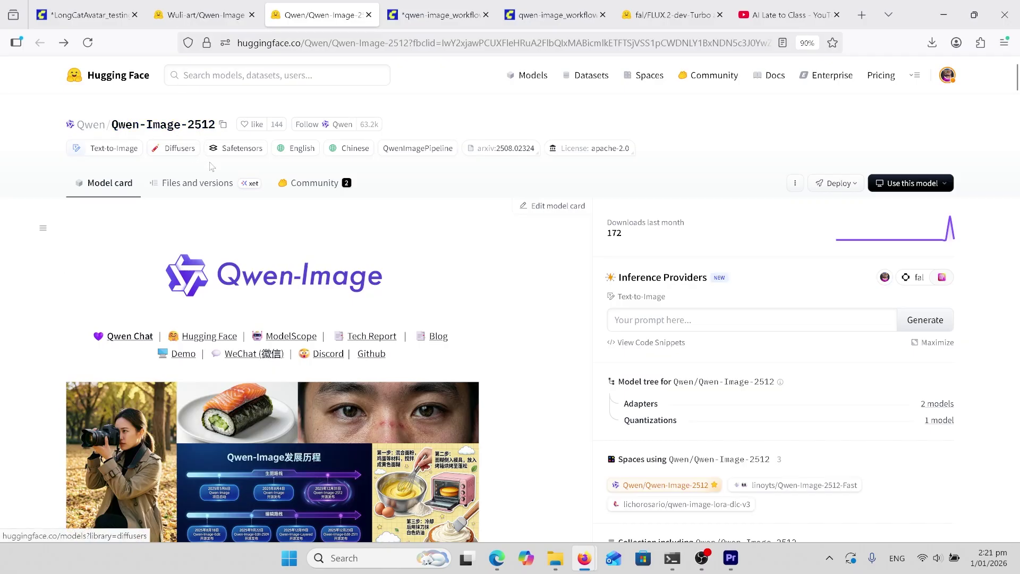
Scroll through the Qwen-Image vs Qwen-Image-2512 comparisons, from the elderly couple to the argali sheep.
scroll(351, 237, down, 10)
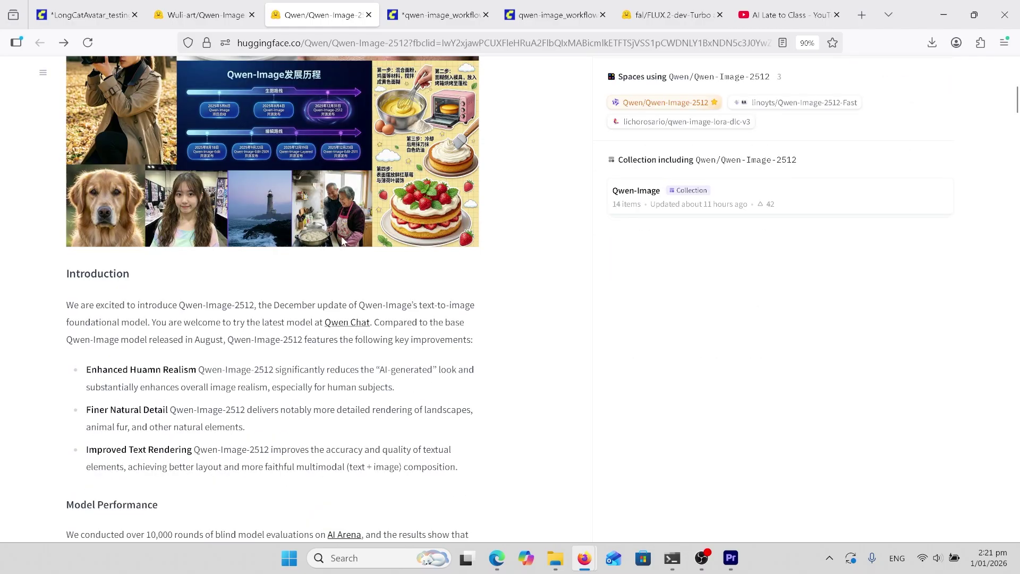
scroll(338, 239, down, 5)
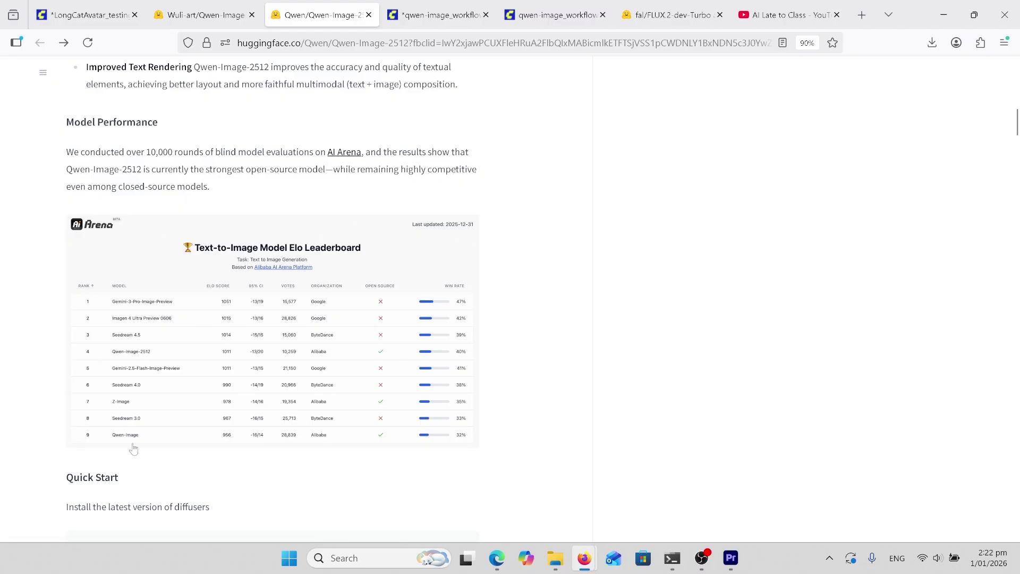
scroll(358, 423, up, 7)
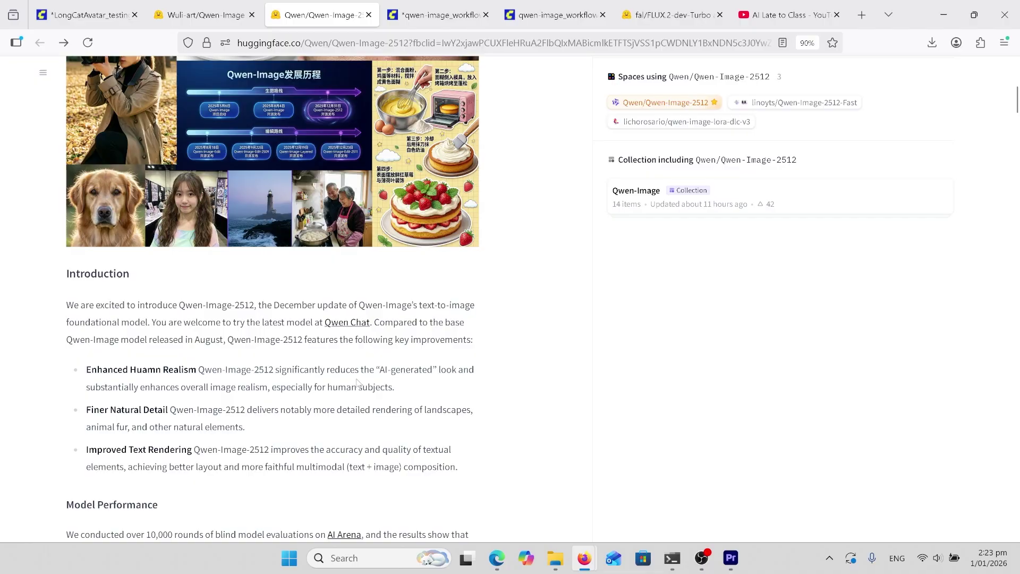
scroll(359, 382, down, 20)
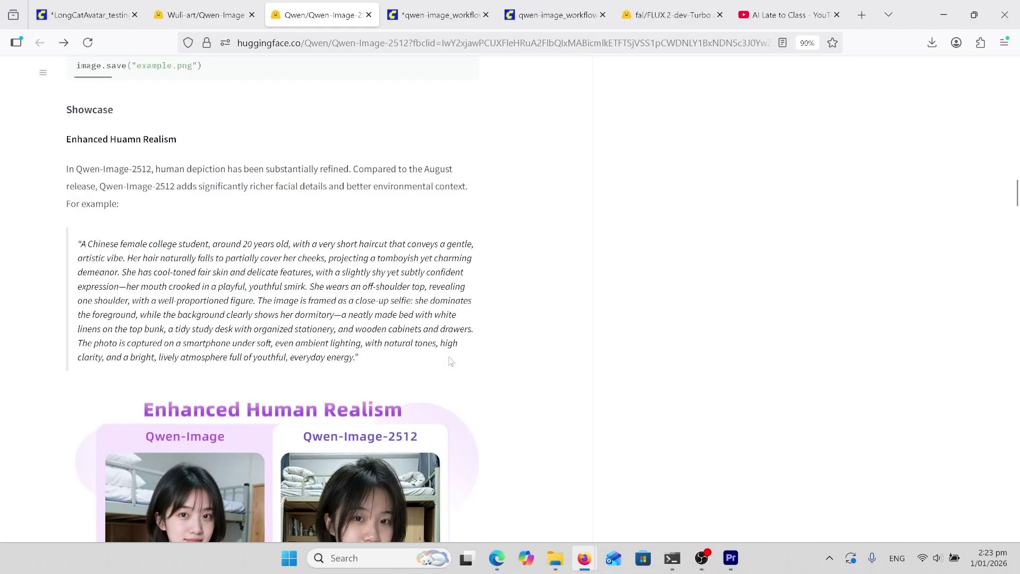
scroll(451, 362, down, 5)
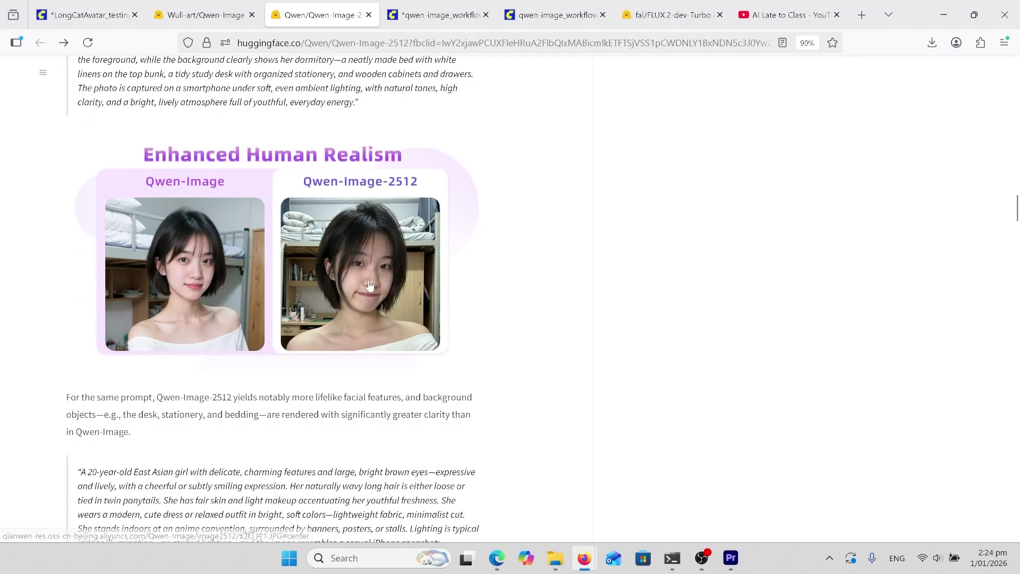
scroll(539, 294, down, 7)
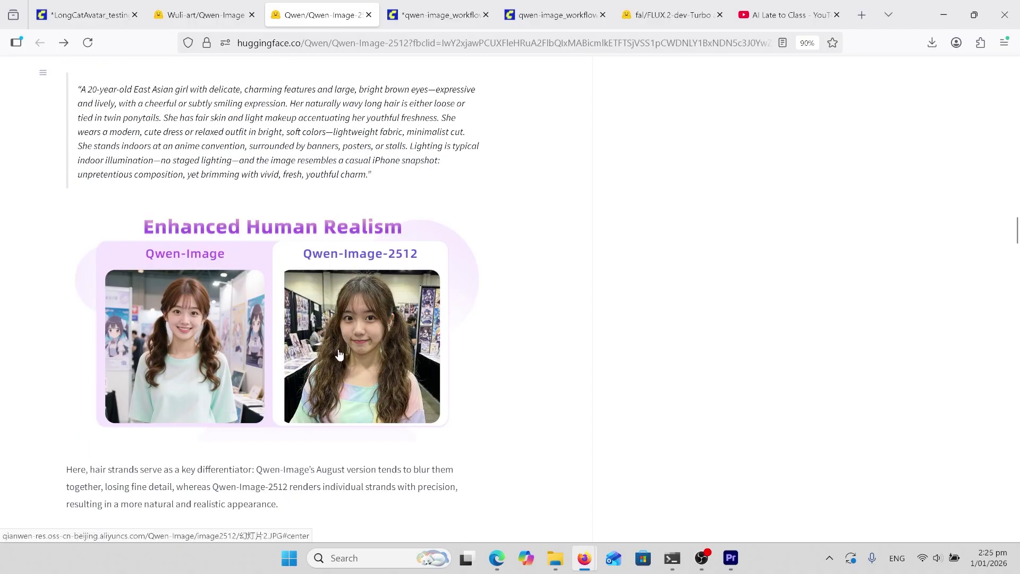
scroll(530, 346, down, 10)
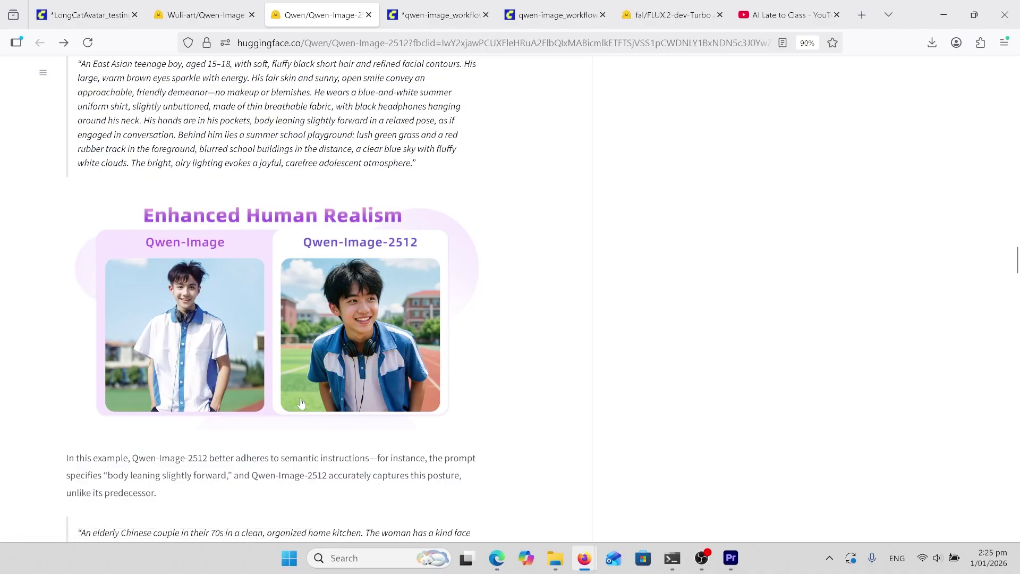
scroll(296, 402, down, 8)
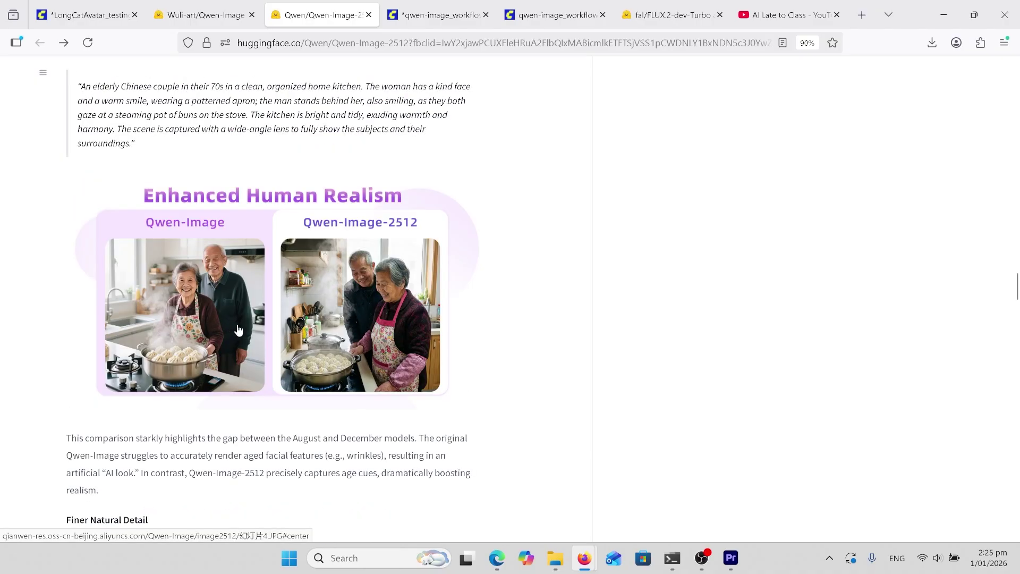
scroll(489, 319, down, 8)
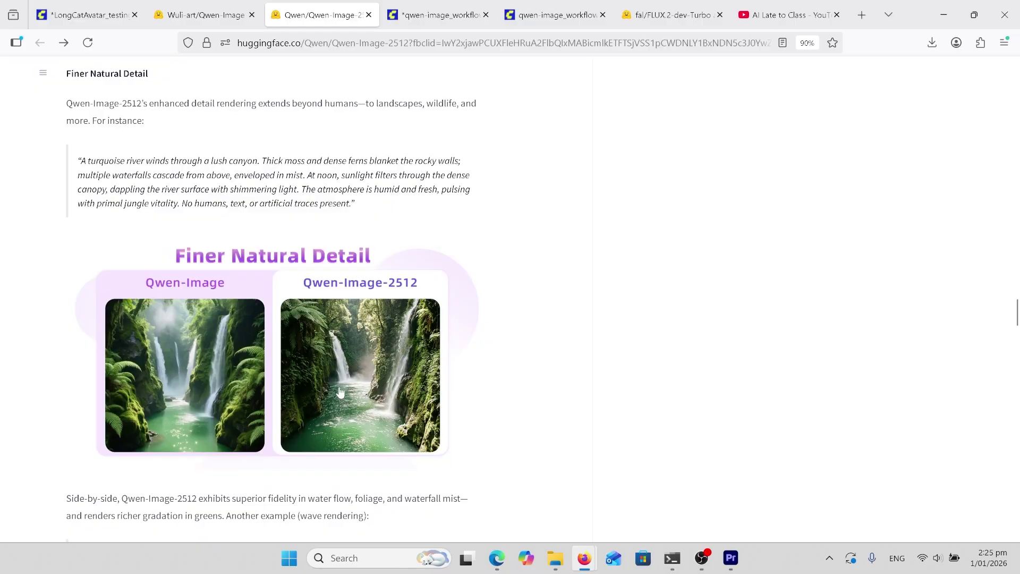
scroll(584, 369, down, 8)
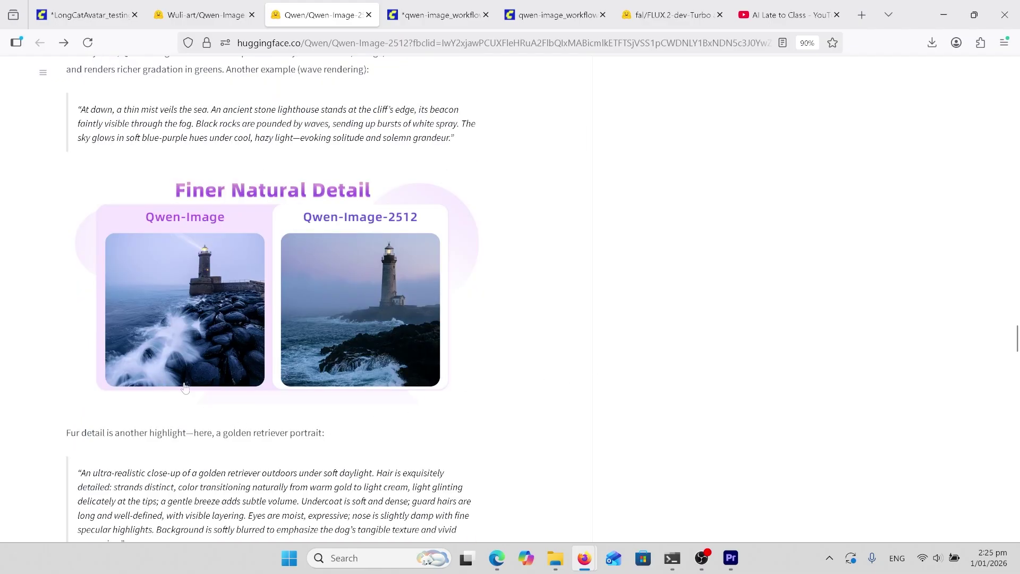
scroll(531, 341, down, 6)
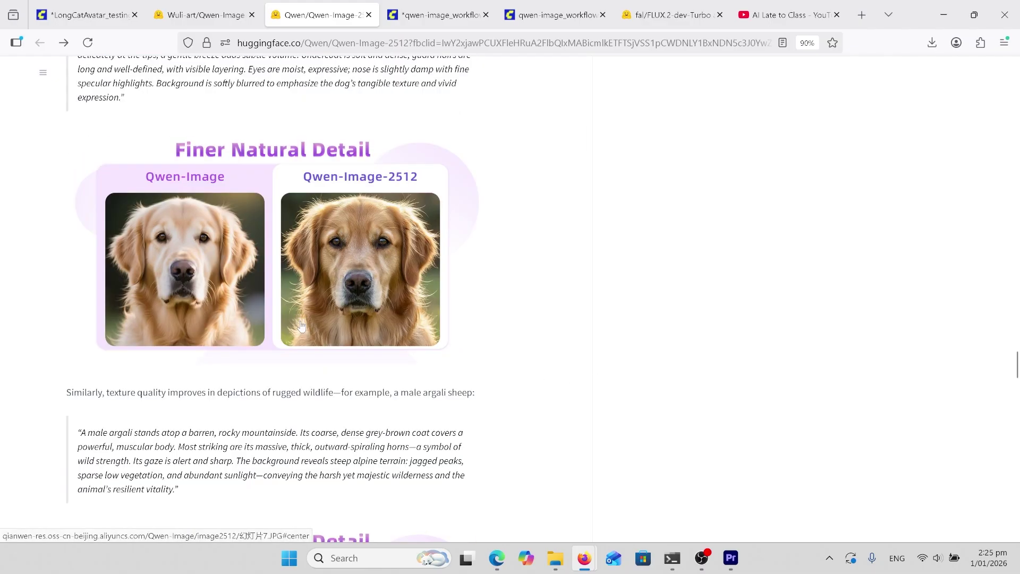
scroll(603, 321, down, 4)
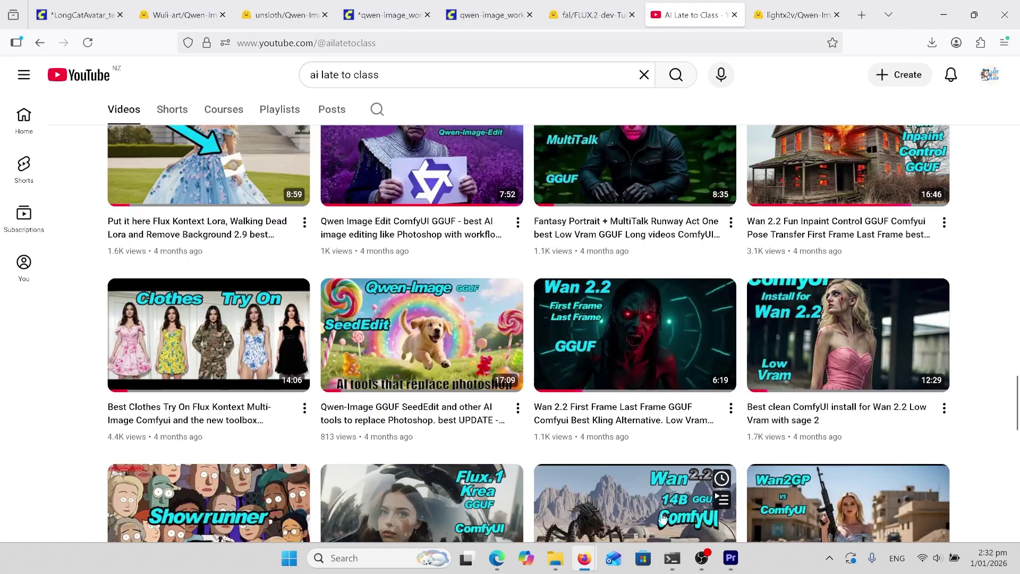
mouse_move(469, 382)
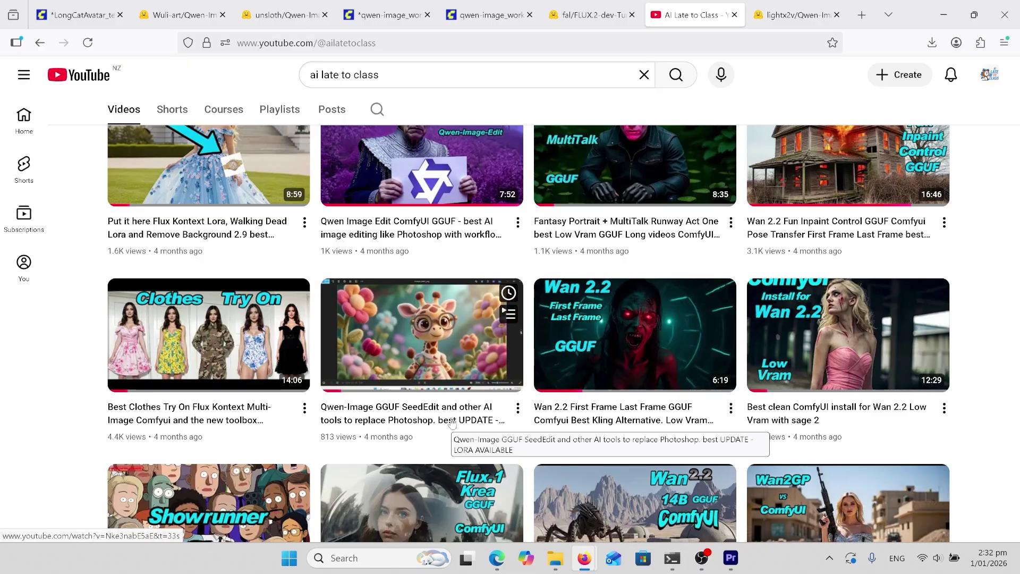
Check the Qwen-Image-2512-GGUF file list, then show the Qwen-Image-2512-Turbo-LoRA files.
key(ctrl+3)
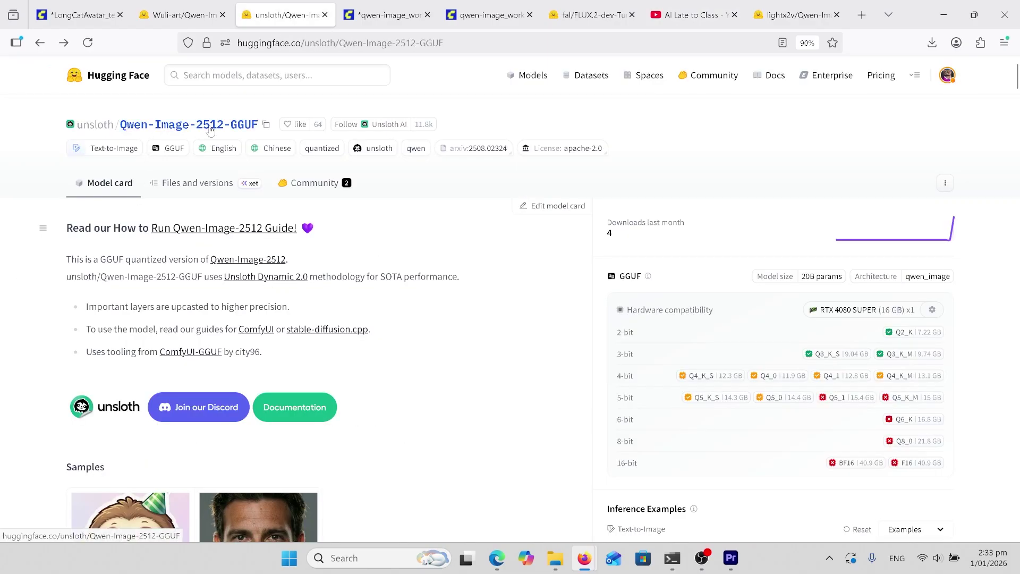
click(191, 194)
scroll(325, 292, down, 3)
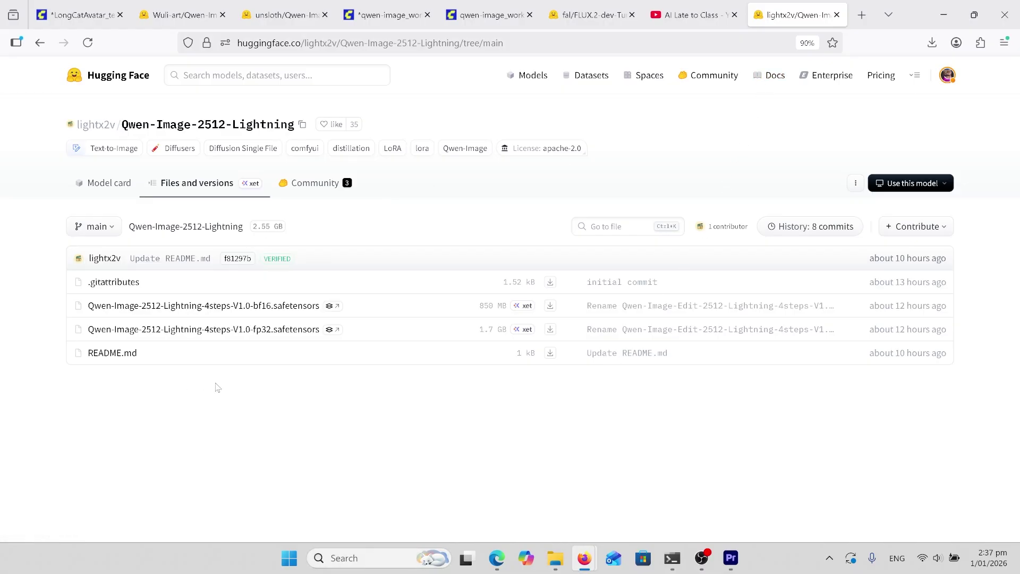
click(176, 13)
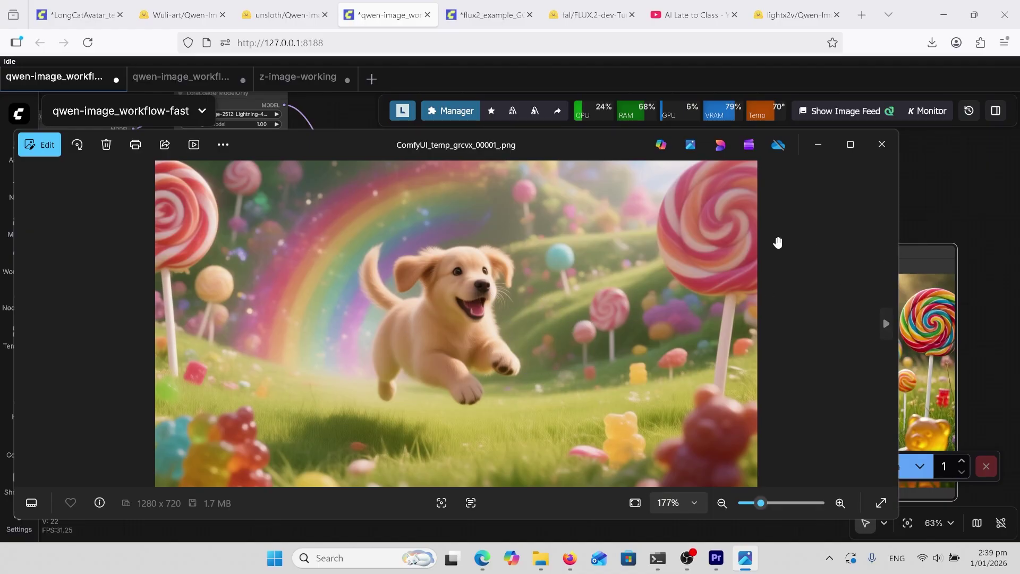
Return to ComfyUI and frame the sampler settings and lollipop-meadow puppy preview.
click(928, 204)
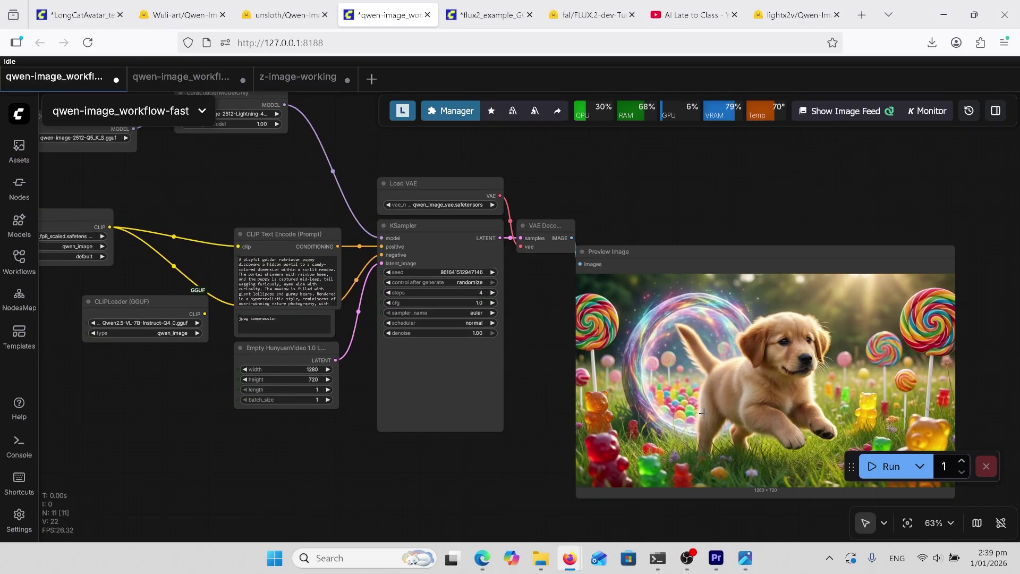
scroll(702, 410, up, 4)
drag(489, 425, 271, 361)
scroll(272, 361, right, 2)
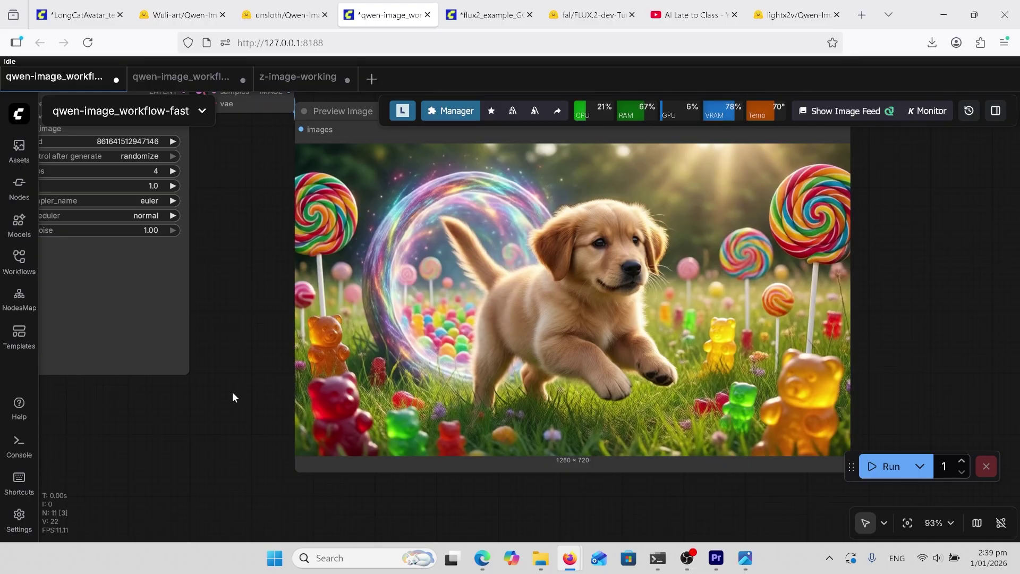
scroll(240, 424, left, 6)
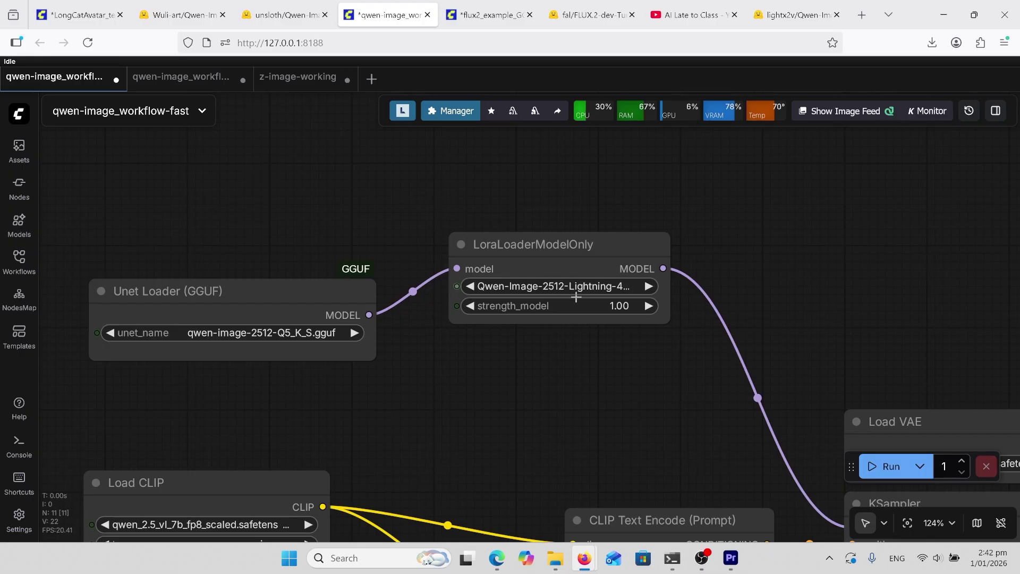
Switch to the qwen-image_workflow-fast (Copy) workflow.
click(181, 76)
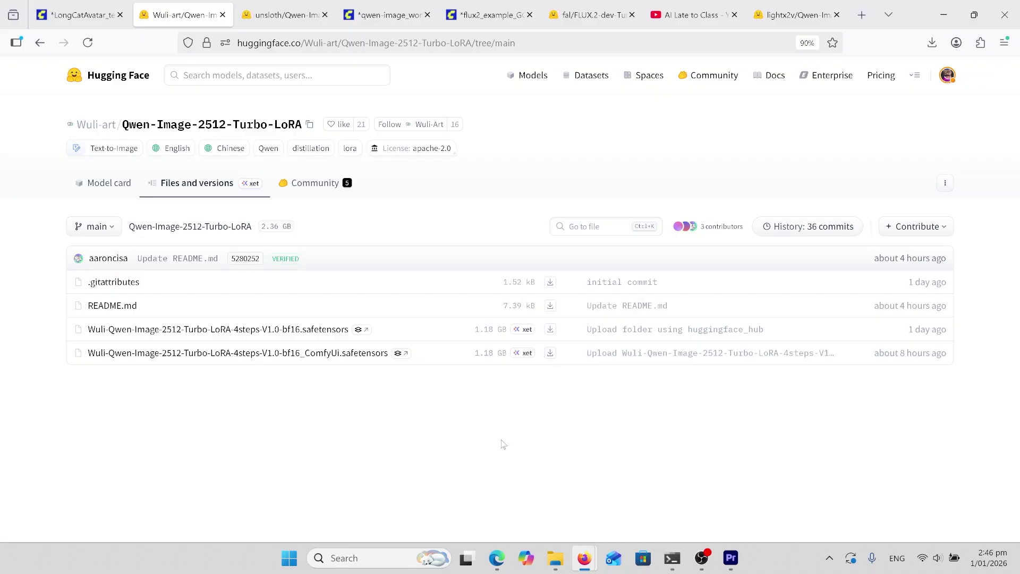
Show the Qwen-Image-2512-Lightning file list, then switch to the console's generation timings.
key(ctrl+9)
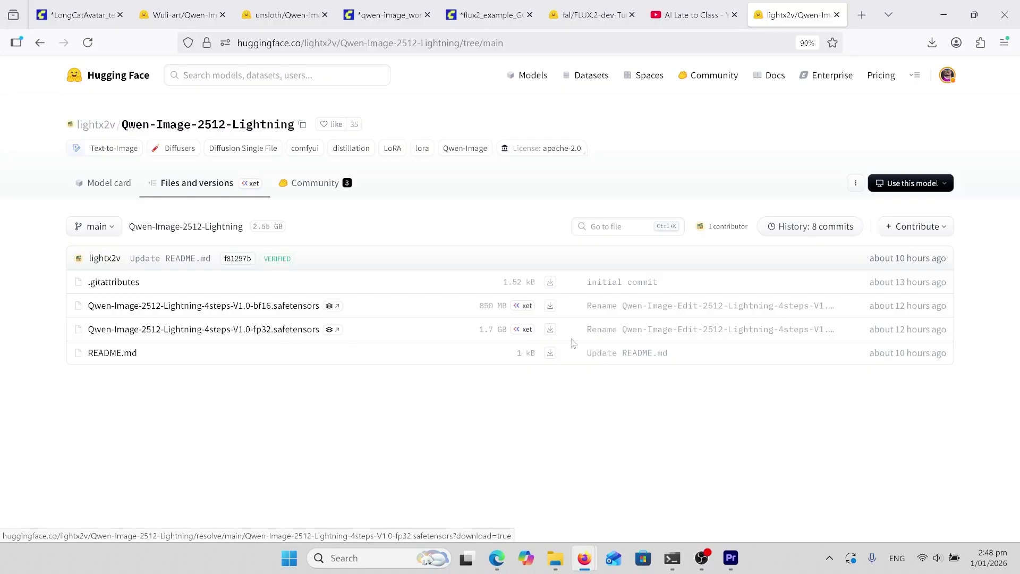
key(alt+Tab)
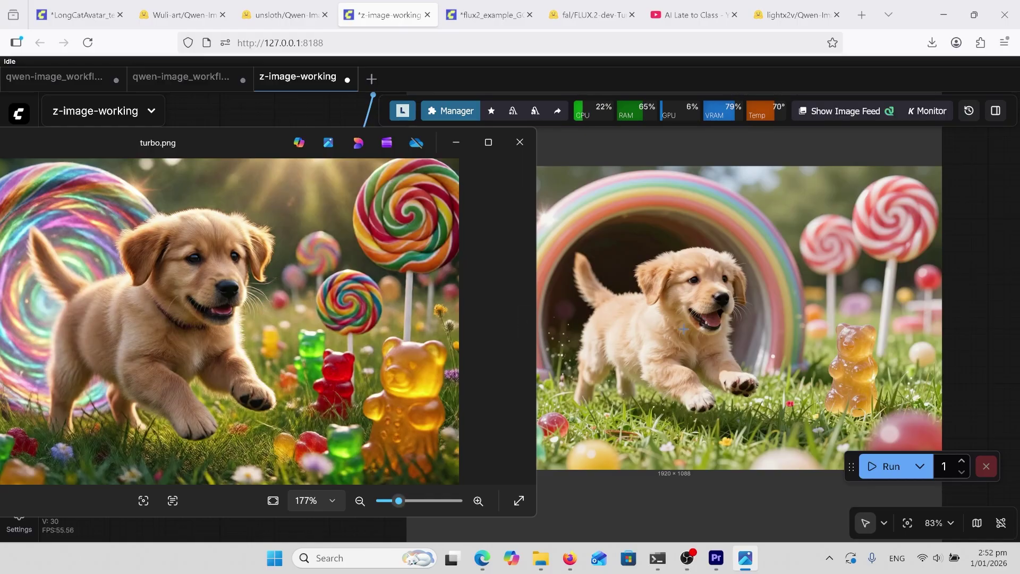
Close the turbo.png image viewer after comparing it with the puppy render.
key(alt+F4)
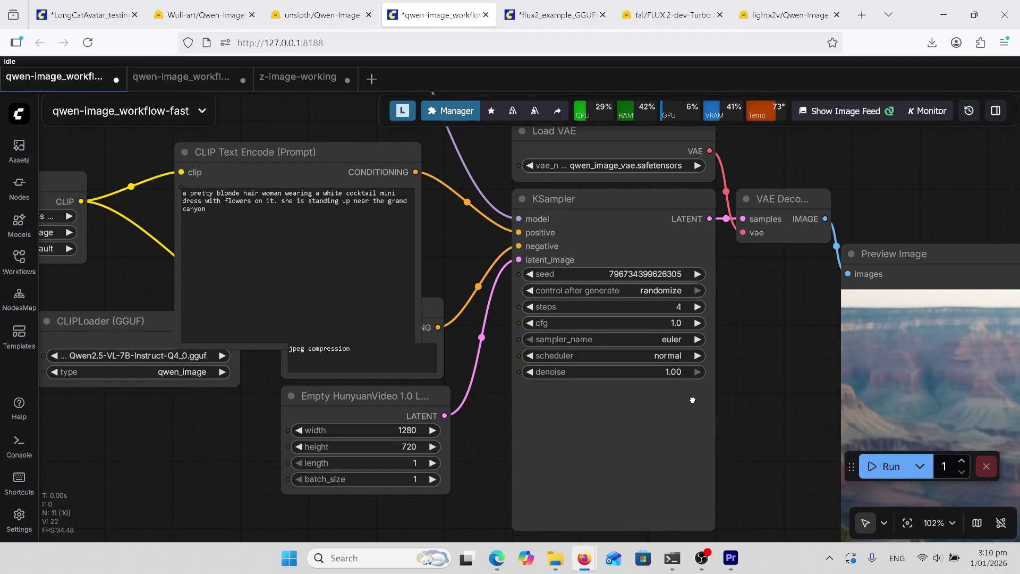
Pan the canvas to show the 1280×720 render of the woman at the Grand Canyon.
drag(661, 458, 219, 270)
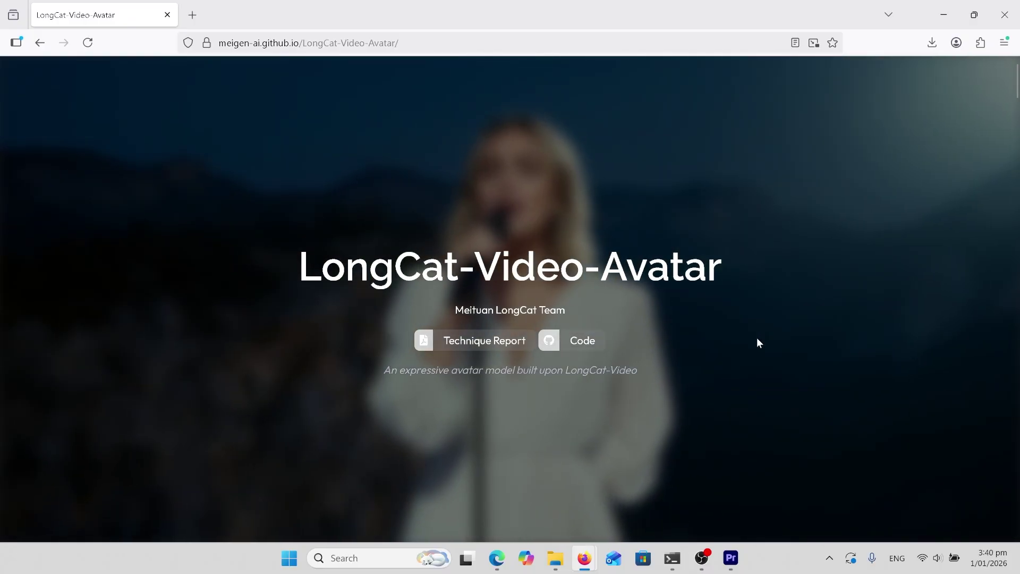
Scroll down to the ATI2V carousel and unmute the sample video so it plays with sound.
scroll(966, 288, down, 10)
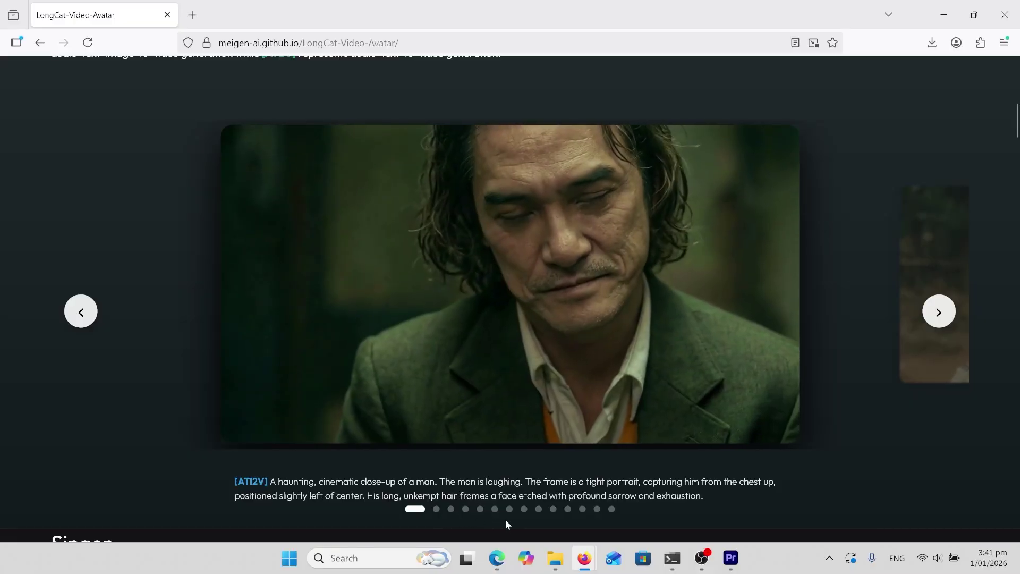
click(612, 405)
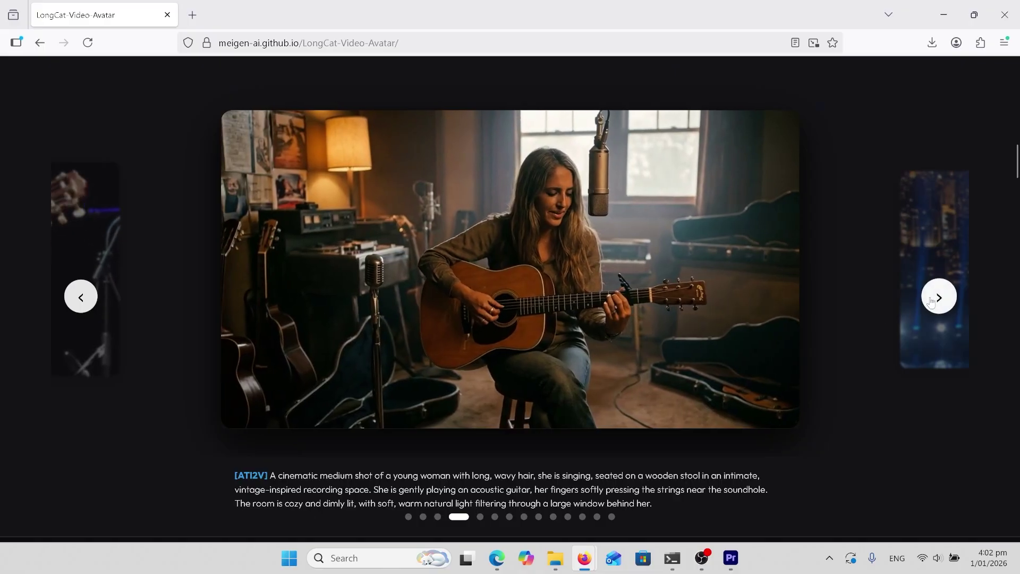
Step the long-video carousel past the stage singers to the male singer on the sofa.
click(929, 300)
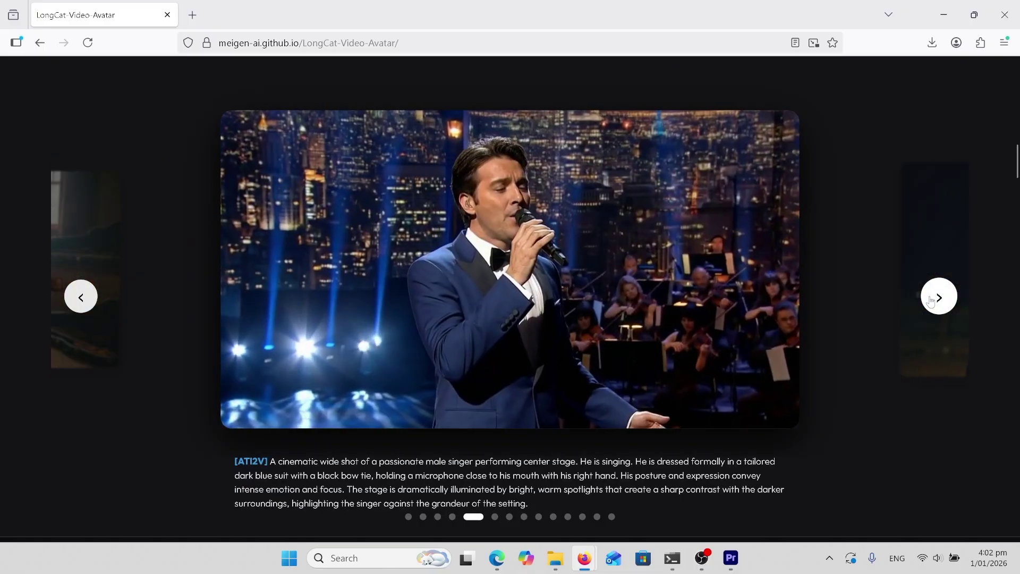
click(930, 301)
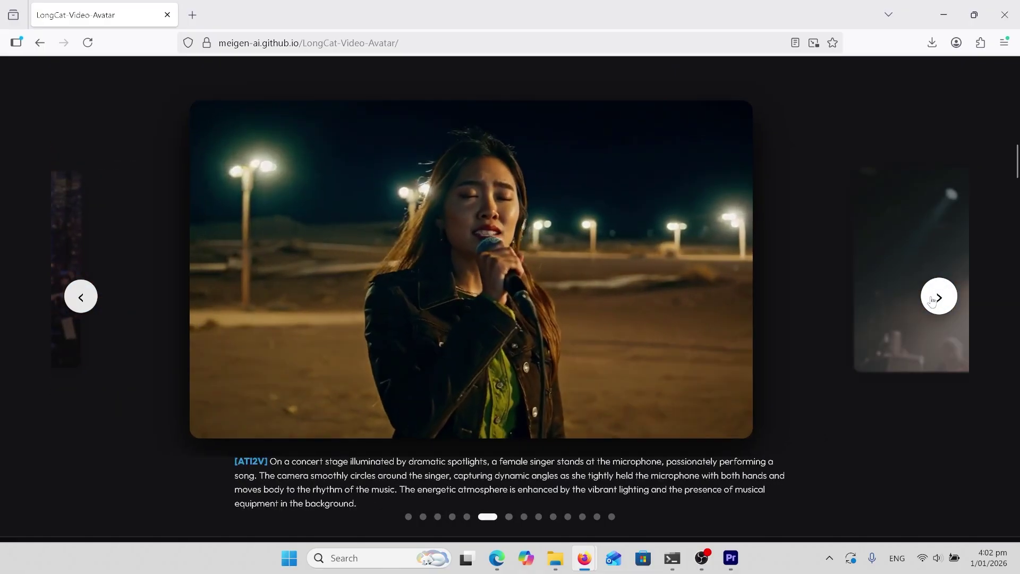
click(931, 300)
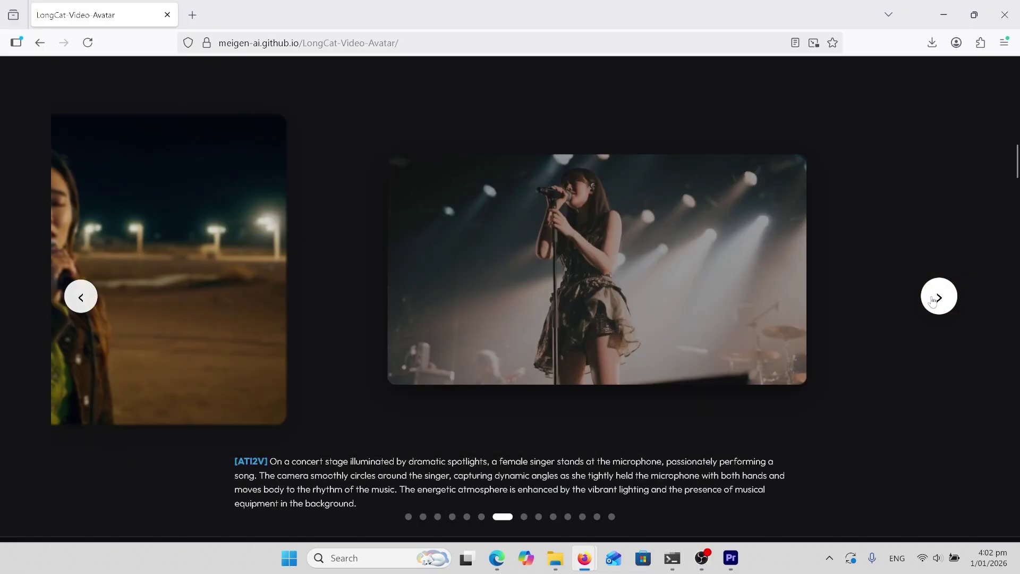
click(936, 299)
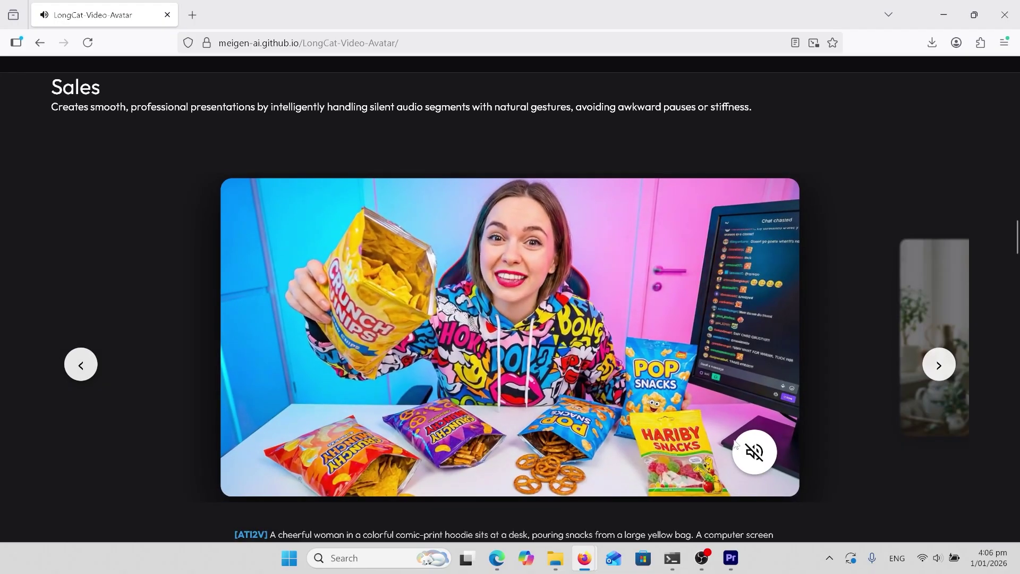
Unmute the snack Sales video and the two-anchor Breaking News video.
click(550, 356)
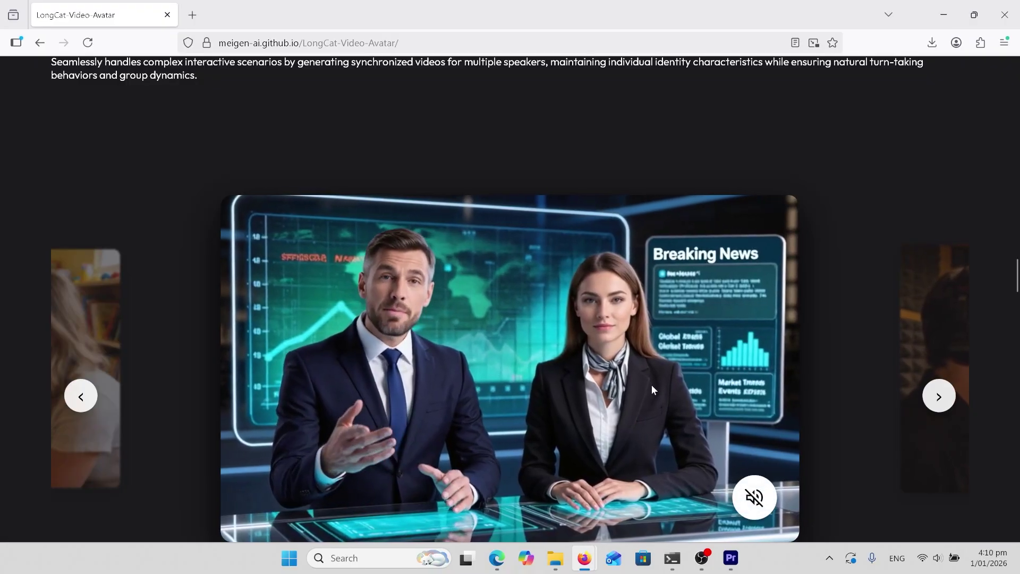
click(754, 497)
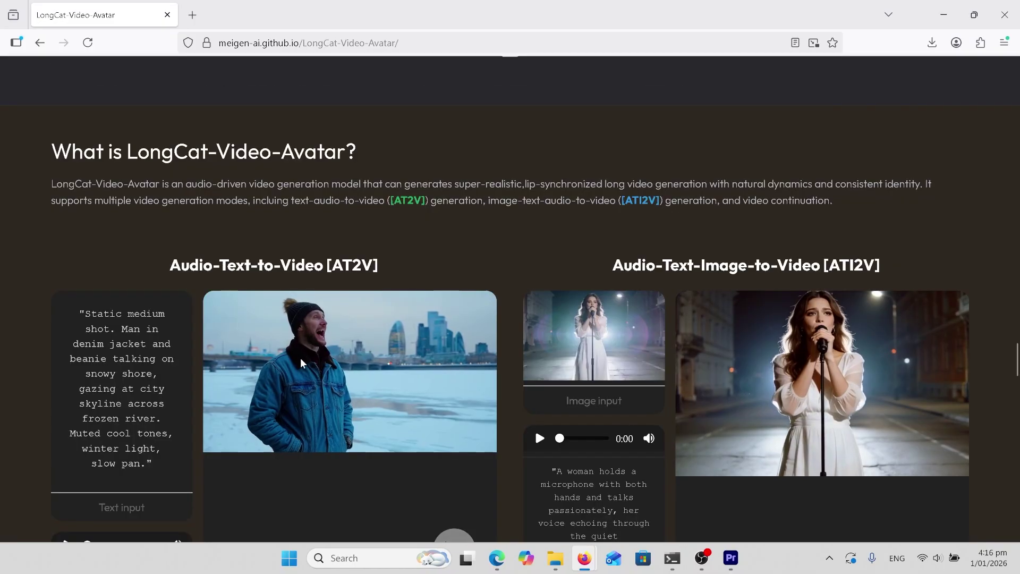
Scroll down to the InfiniteTalk v.s. LongCat-Video-Avatar comparison section.
scroll(321, 309, down, 9)
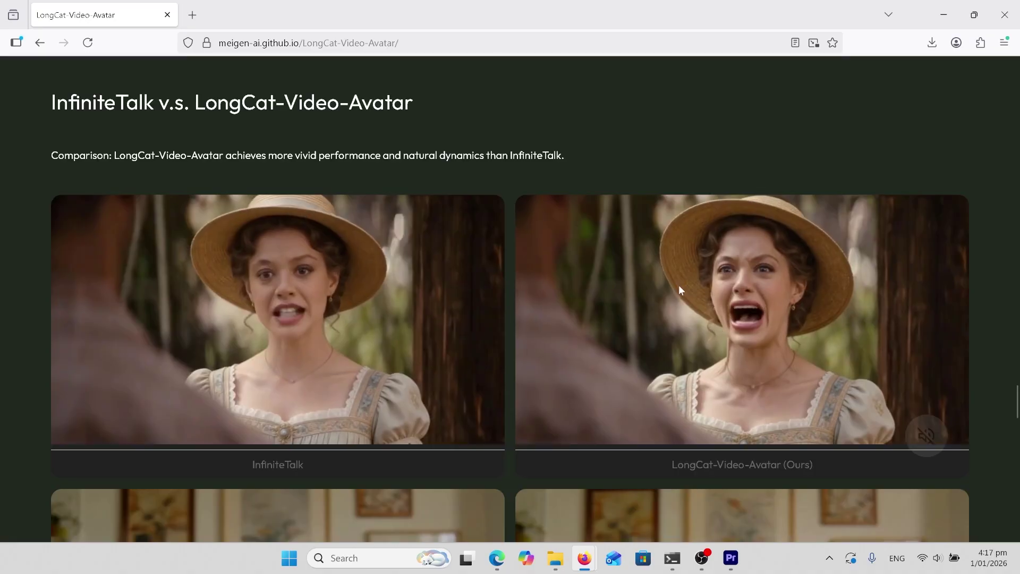
scroll(362, 330, down, 10)
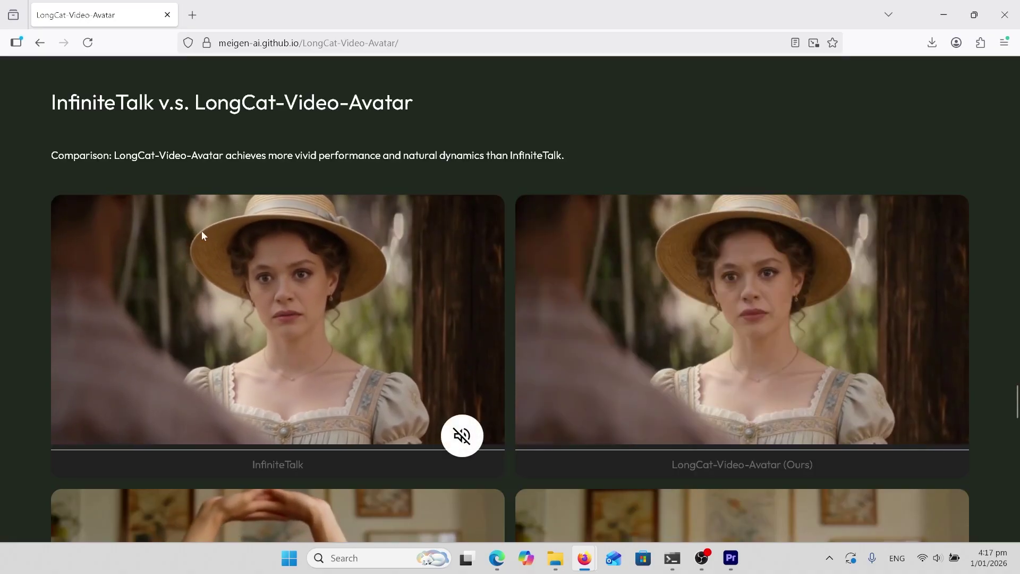
mouse_move(370, 212)
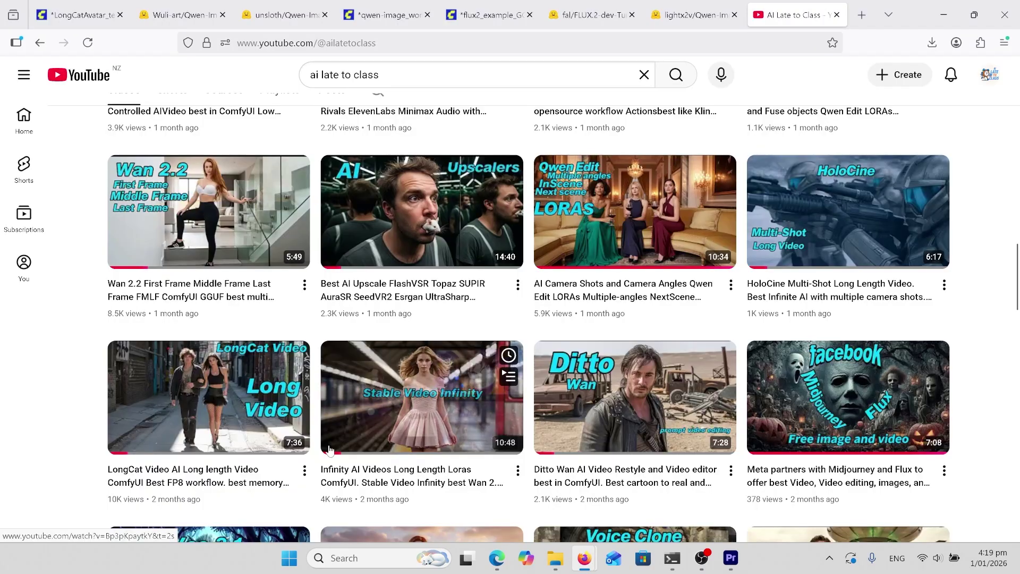
mouse_move(246, 377)
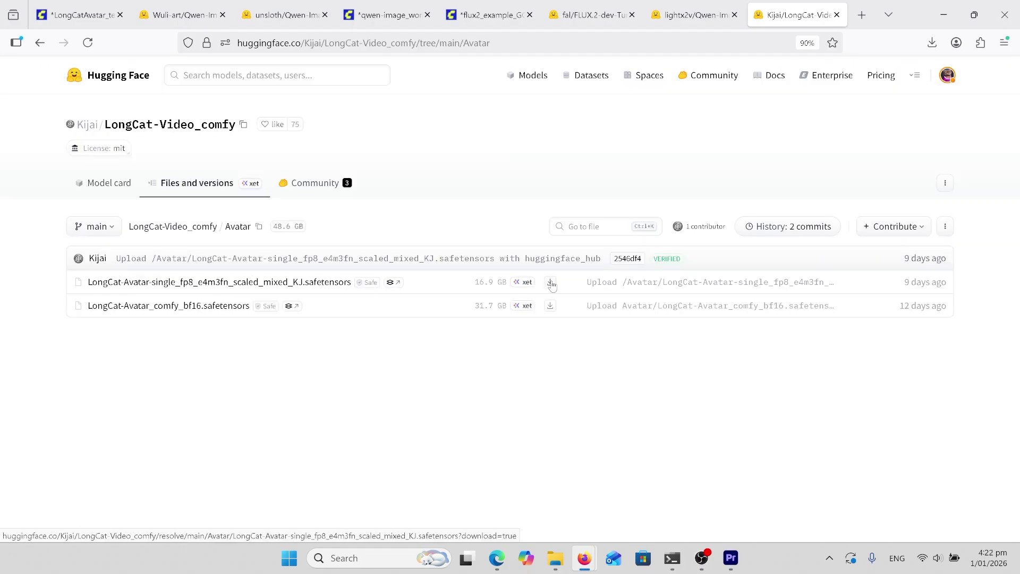
Go back from the Avatar folder to the LongCat-Video_comfy repository file list.
key(alt+Left)
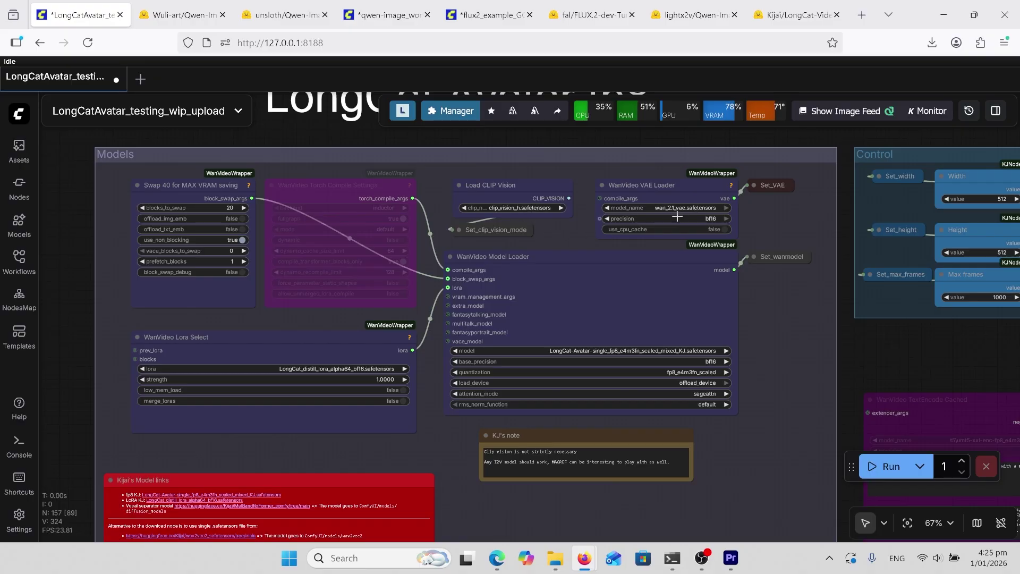
Inspect the Control group, the input image and audio groups, and the stage-speech prompt, then zoom out.
scroll(743, 318, down, 5)
scroll(743, 319, right, 5)
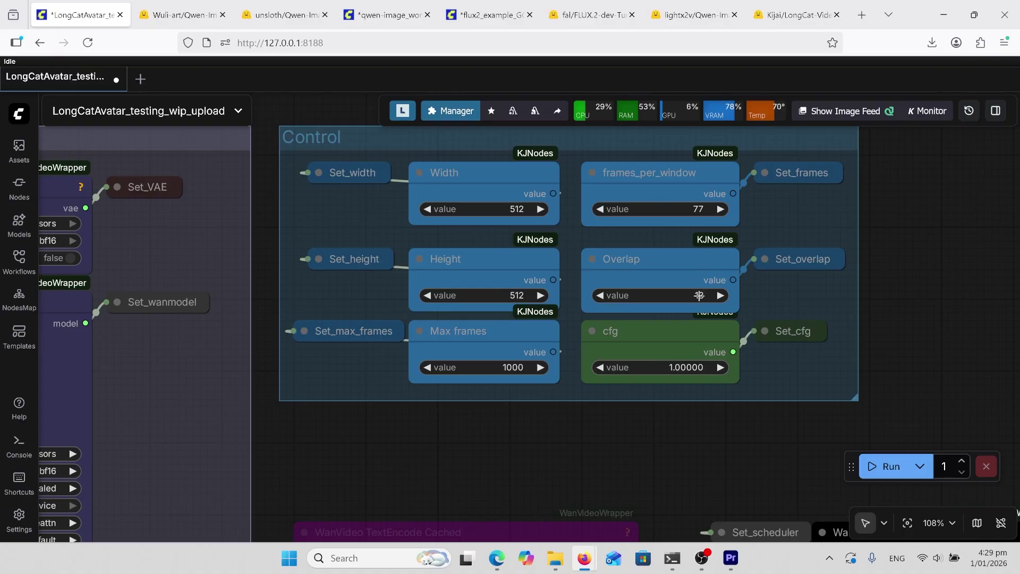
key(1)
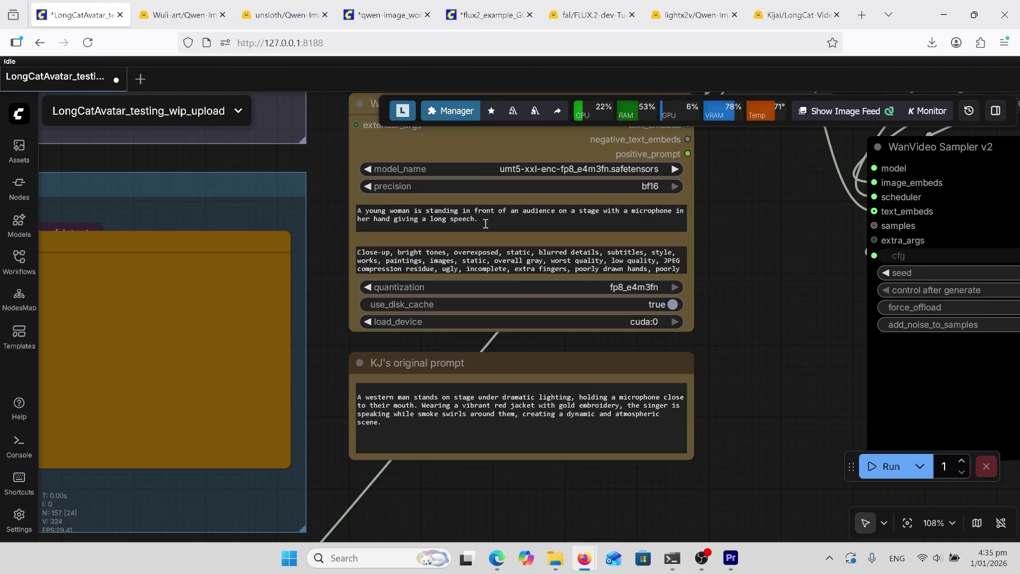
scroll(547, 319, down, 15)
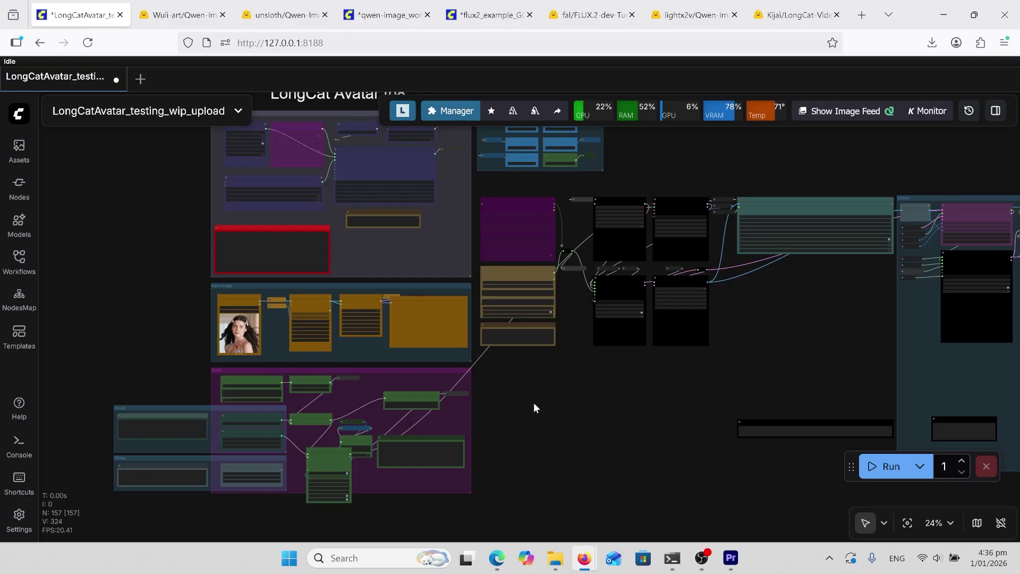
Zoom into the Video Combine and Extend nodes, then pan to the last Extend group's preview.
mouse_move(583, 409)
mouse_down()
mouse_move(576, 423)
mouse_move(593, 434)
mouse_move(597, 422)
mouse_up()
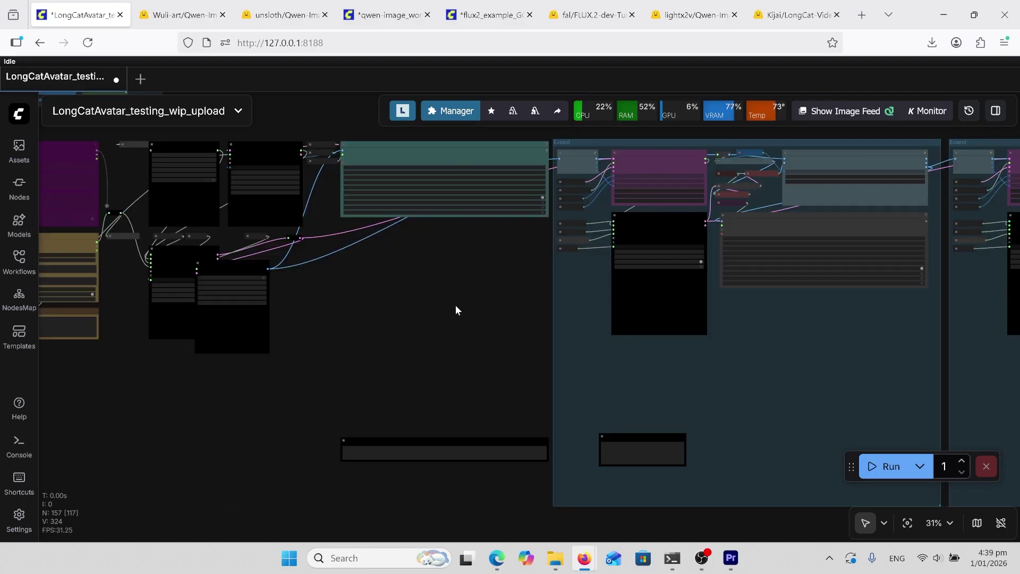
scroll(414, 383, up, 3)
scroll(415, 377, up, 2)
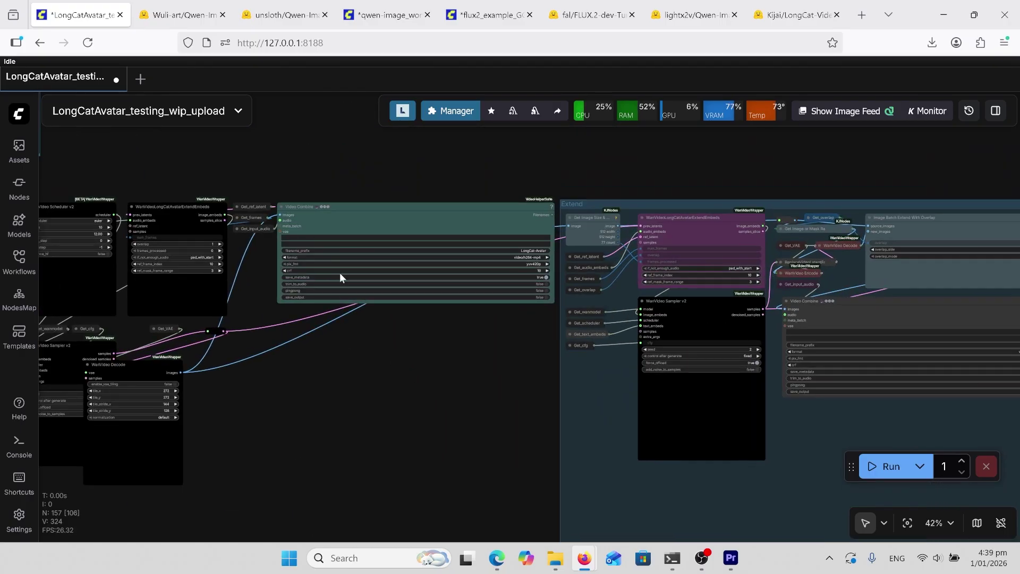
scroll(342, 261, up, 4)
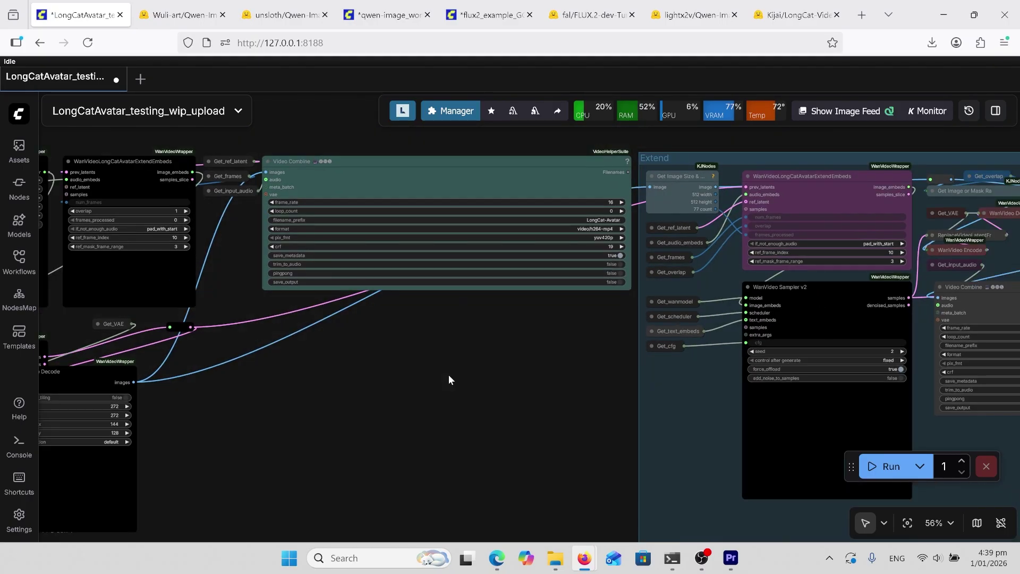
scroll(448, 377, down, 6)
scroll(294, 361, down, 6)
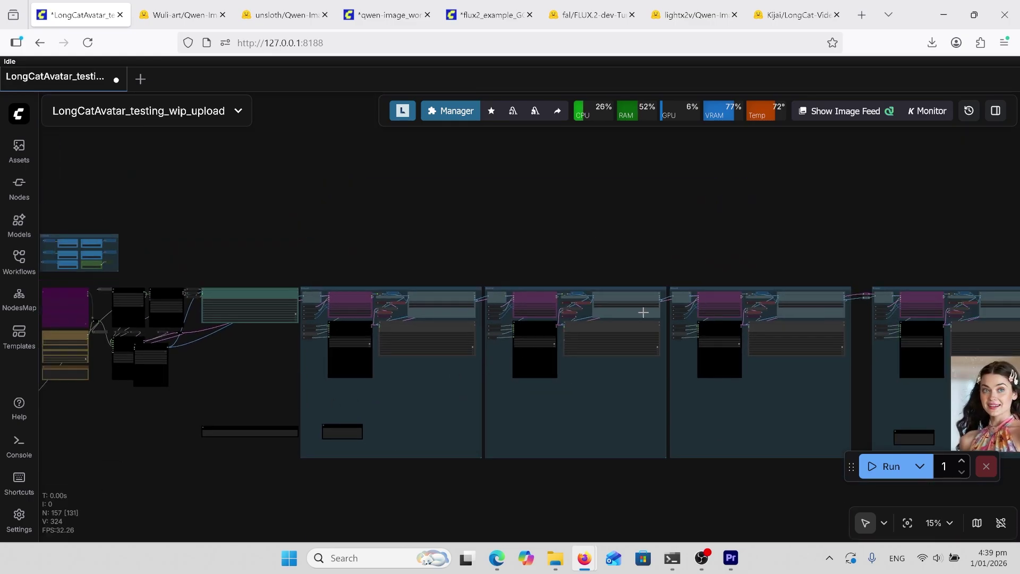
drag(747, 234, 549, 215)
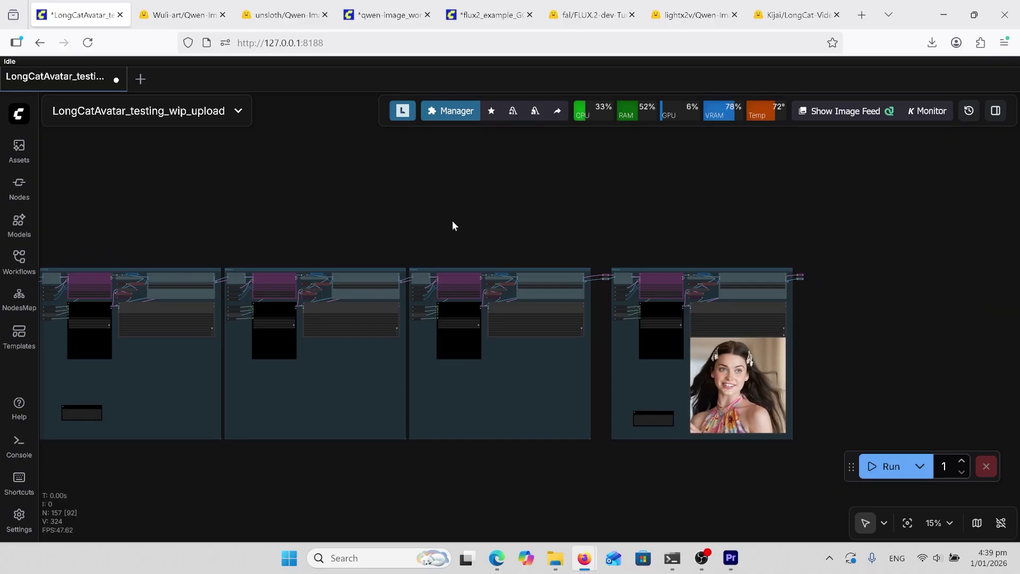
Zoom into the rightmost Extend group's preview of the smiling woman avatar video.
scroll(822, 348, up, 8)
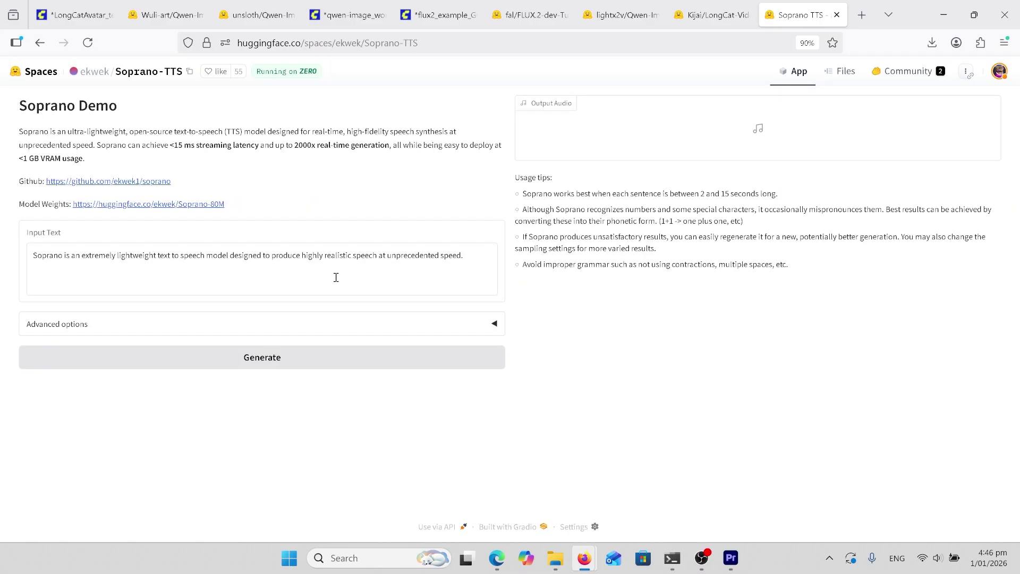
Go back from the Soprano TTS Space to the Spaces AI App Directory.
click(40, 43)
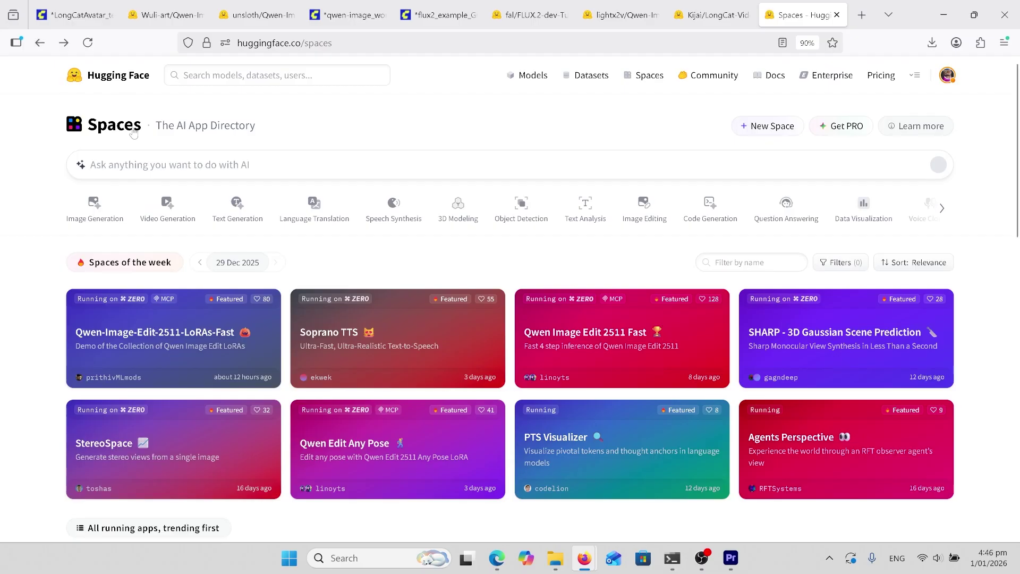